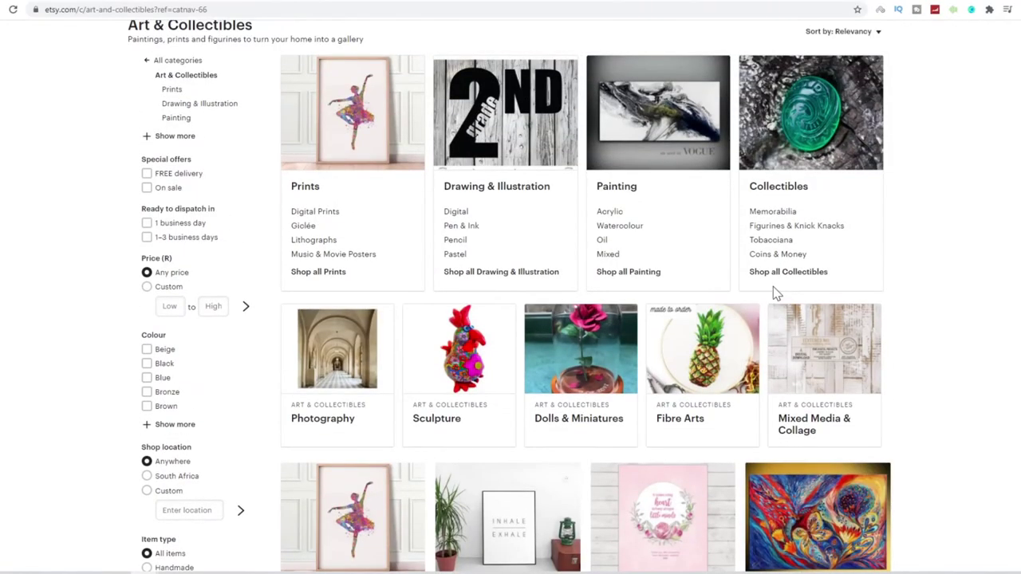
scroll(769, 296, "down", 2)
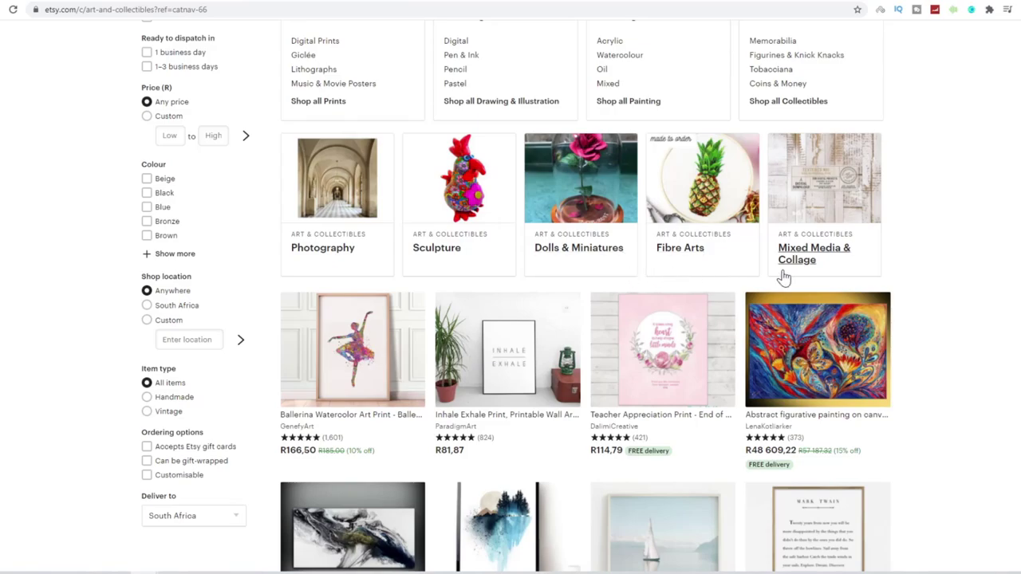
scroll(391, 260, "up", 2)
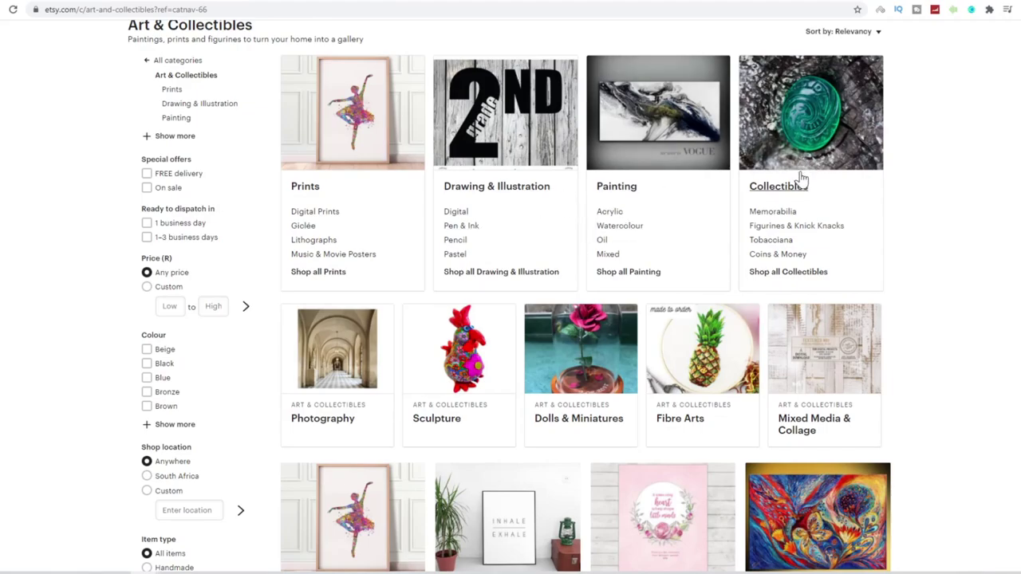
scroll(806, 195, "up", 2)
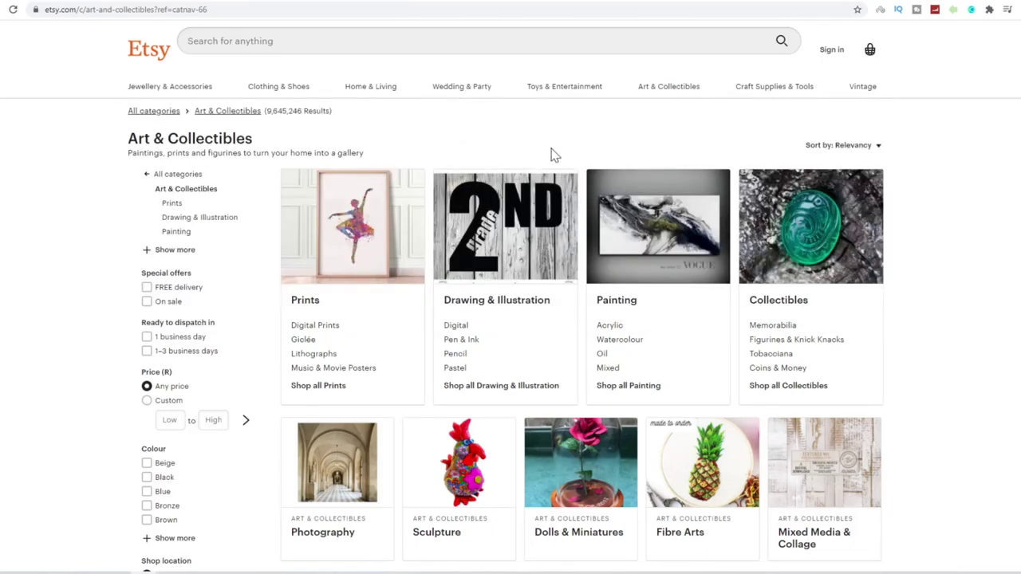
scroll(550, 296, "down", 3)
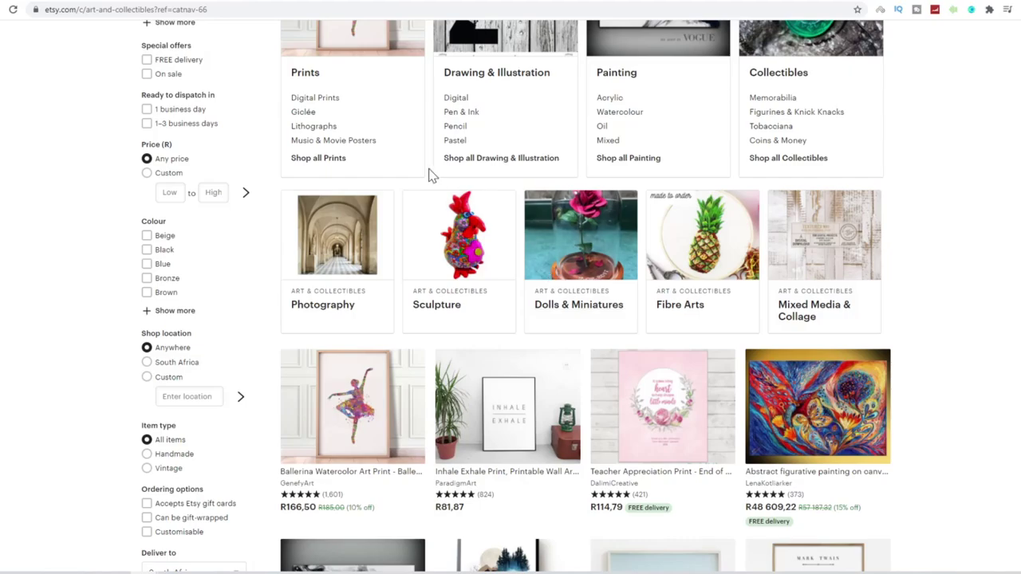
scroll(574, 287, "down", 4)
scroll(798, 210, "up", 1)
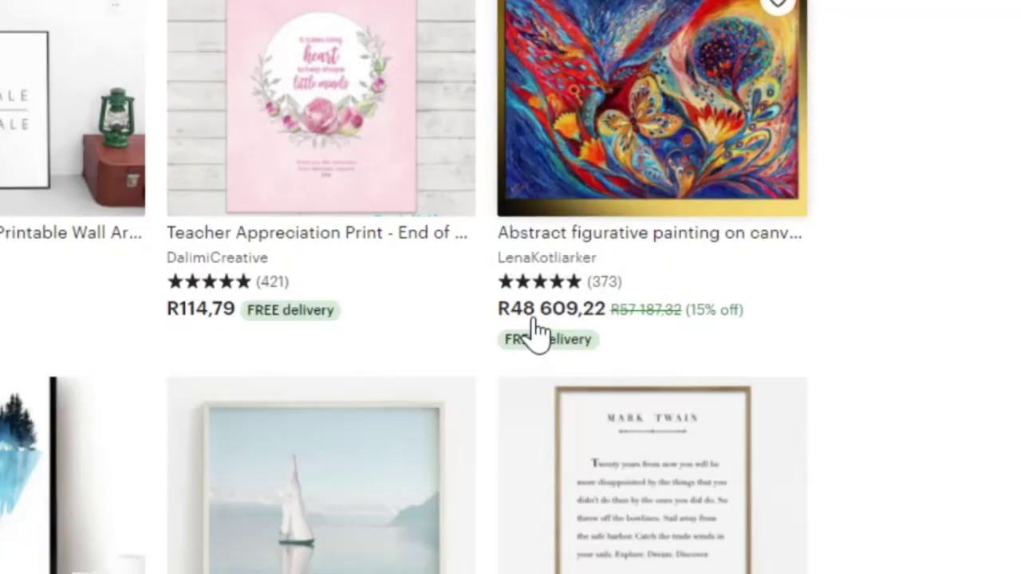
scroll(535, 331, "up", 3)
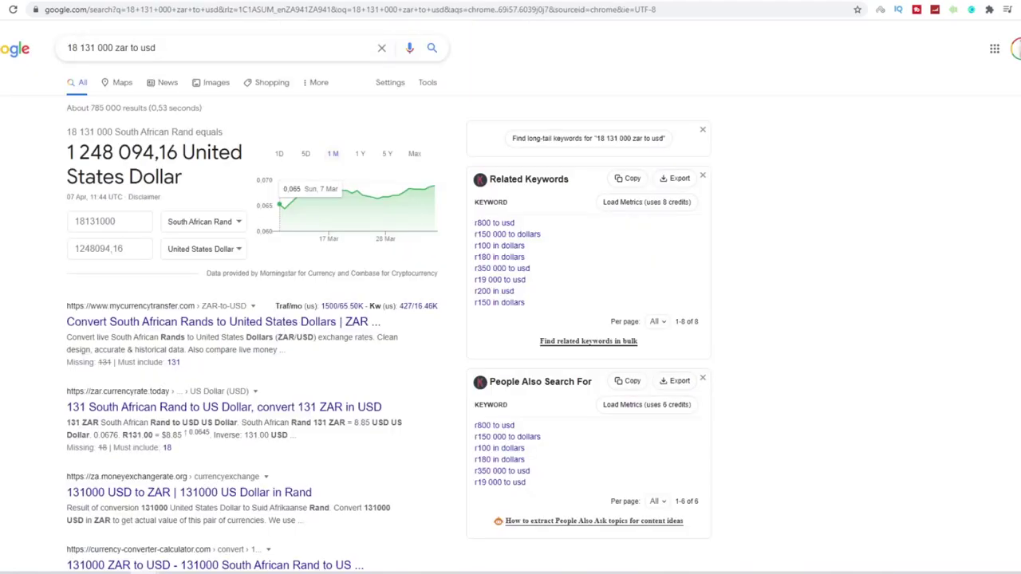
Confirm on Google that R18 131 000 equals 1 248 094,16 US dollars, then return to Etsy's art listings.
left_click_drag(56, 160, 57, 171)
left_click(56, 174)
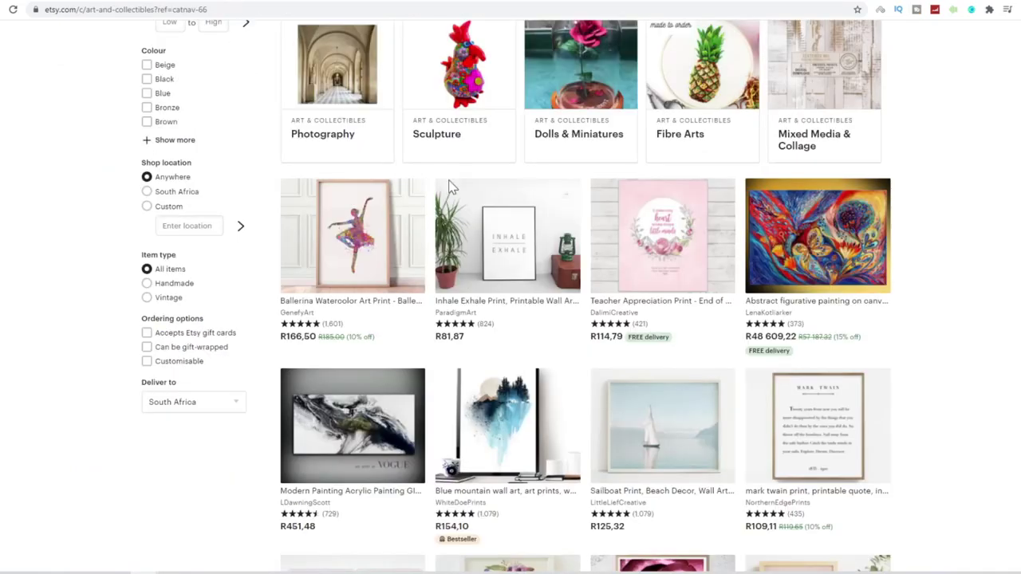
scroll(506, 349, "down", 3)
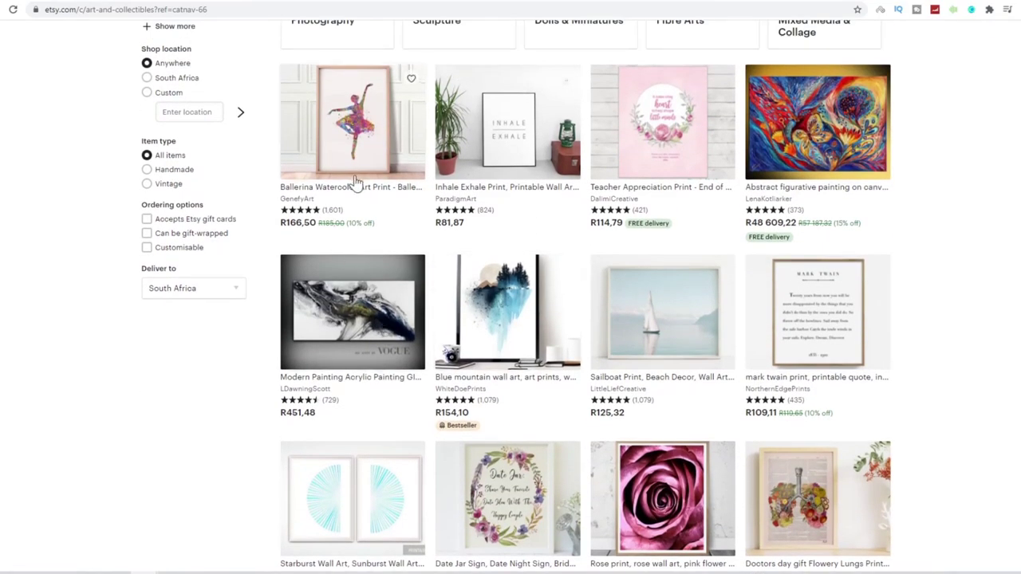
scroll(319, 325, "up", 5)
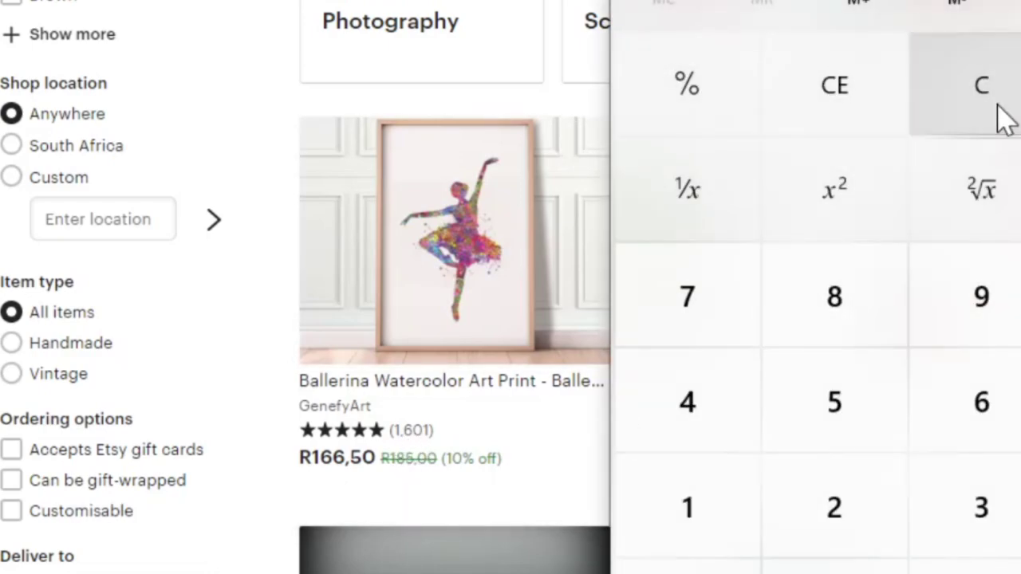
Multiply 11 × 1601 in Calculator to get 17 611.
key("1")
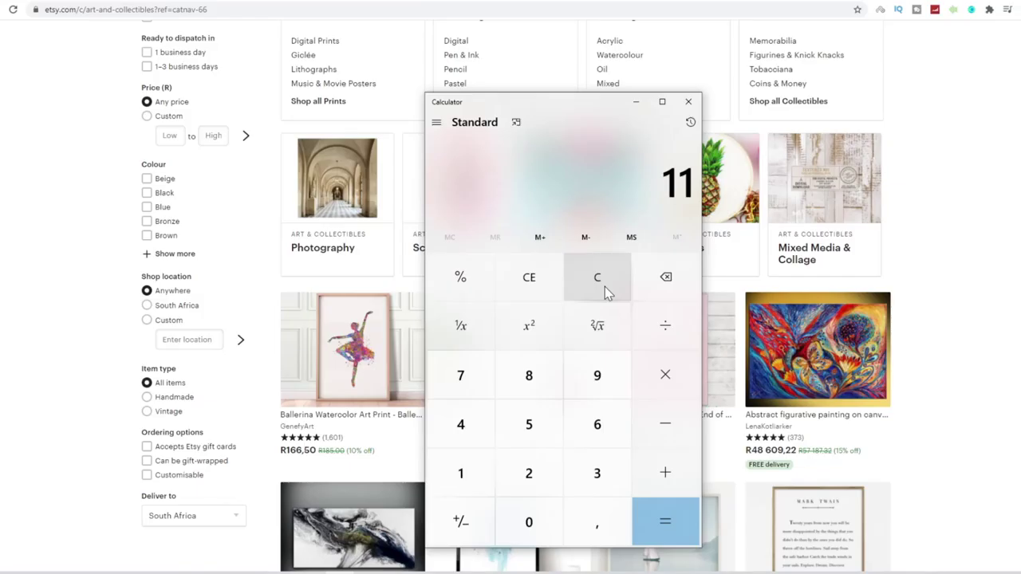
key("asterisk")
type("1601")
key("Return")
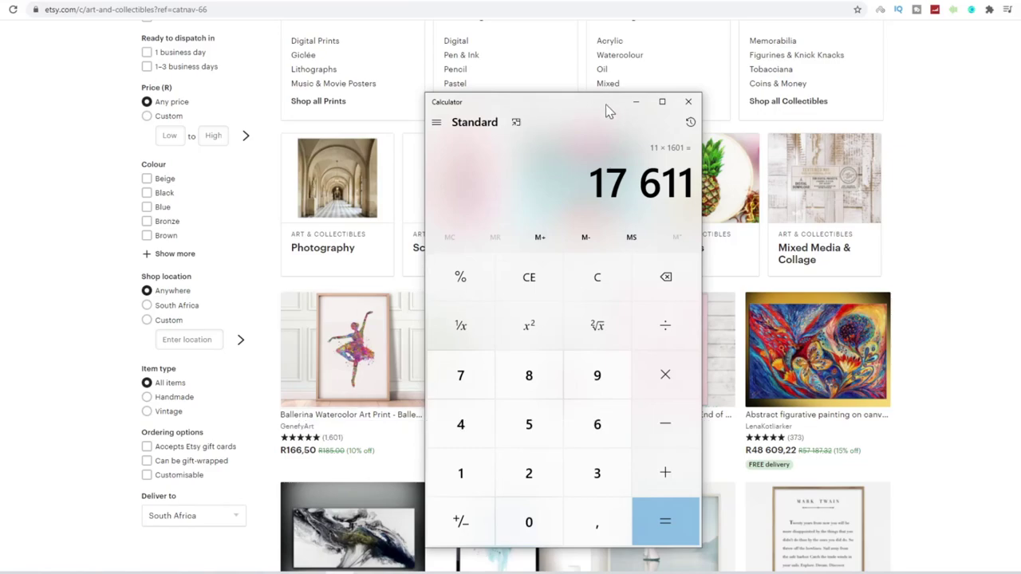
Open the ballerina watercolour print listing and highlight the shop's 21,085 sales count.
left_click(636, 101)
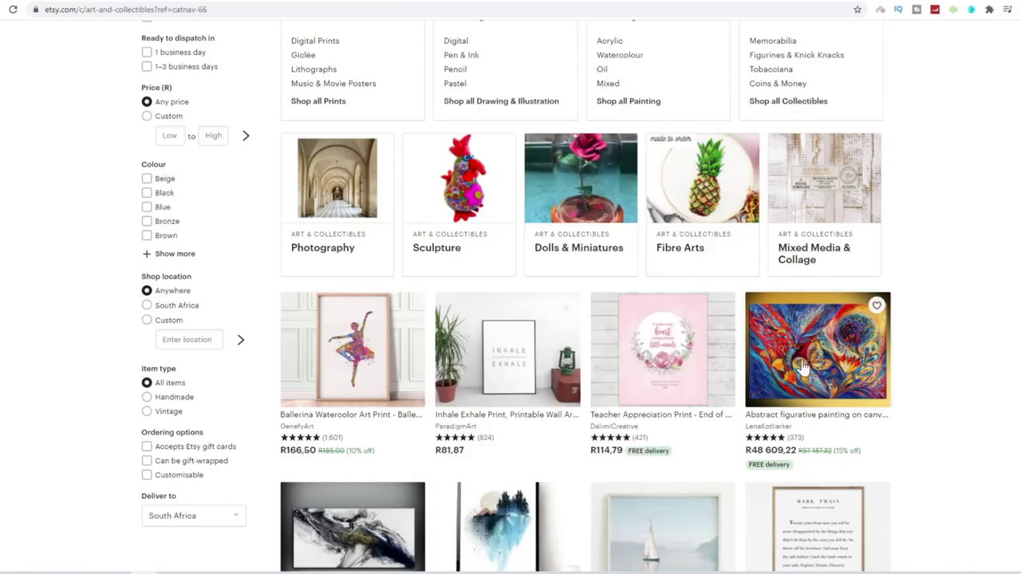
left_click(370, 376)
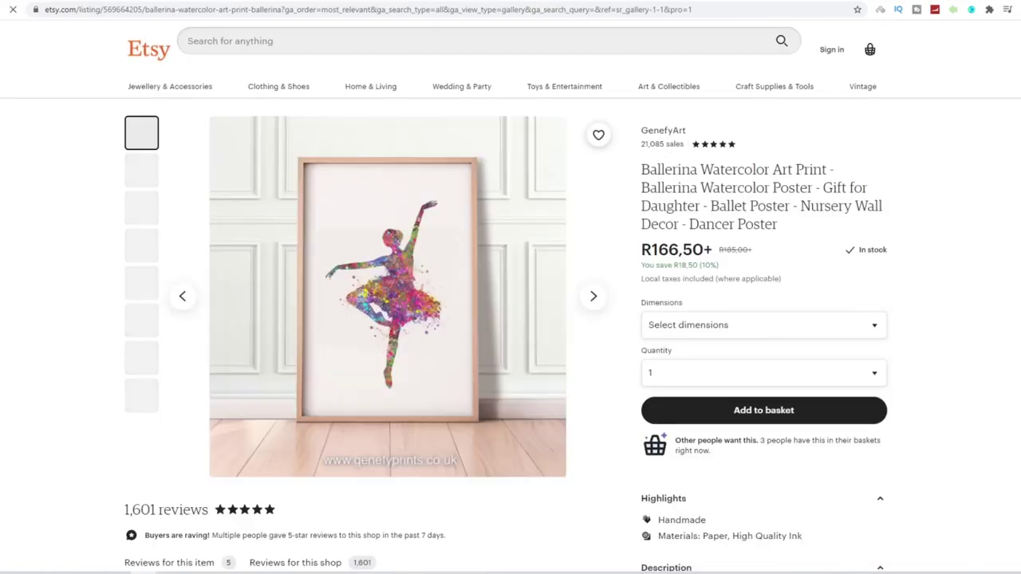
left_click_drag(688, 148, 640, 146)
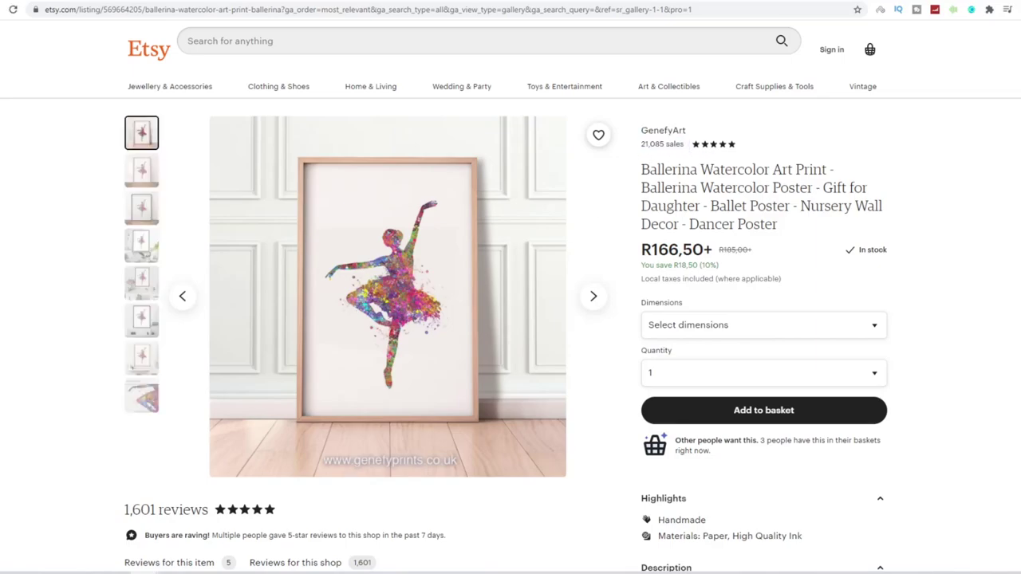
Clear Calculator and multiply 11 × 21085 to get 231 935.
left_click(340, 573)
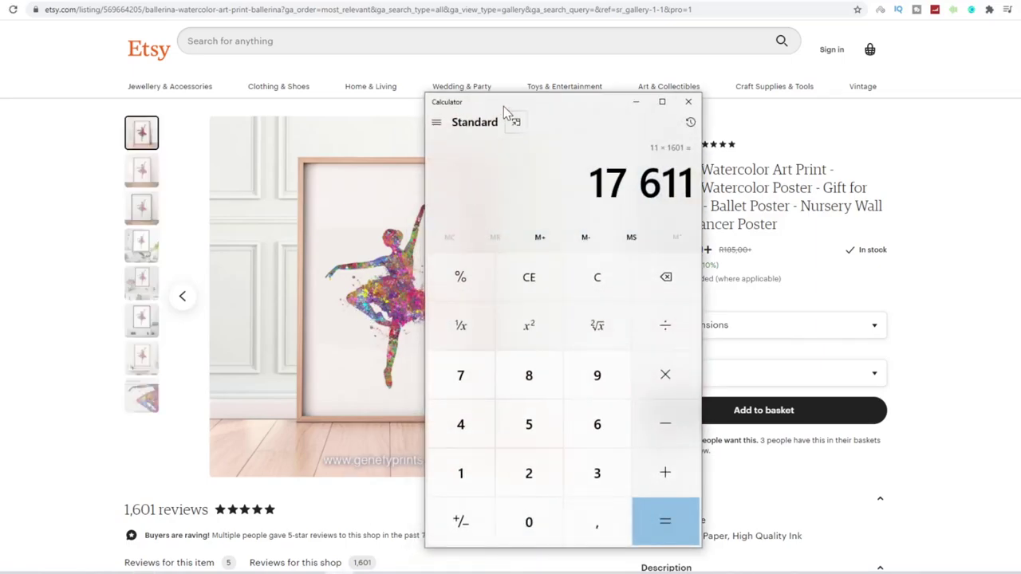
left_click_drag(504, 106, 260, 91)
left_click(343, 271)
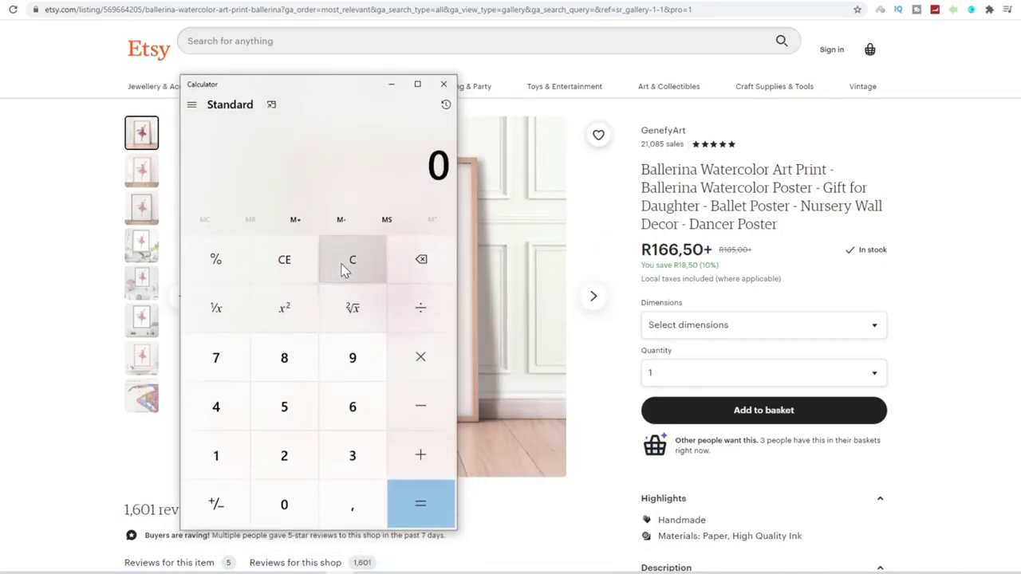
type("11")
key("asterisk")
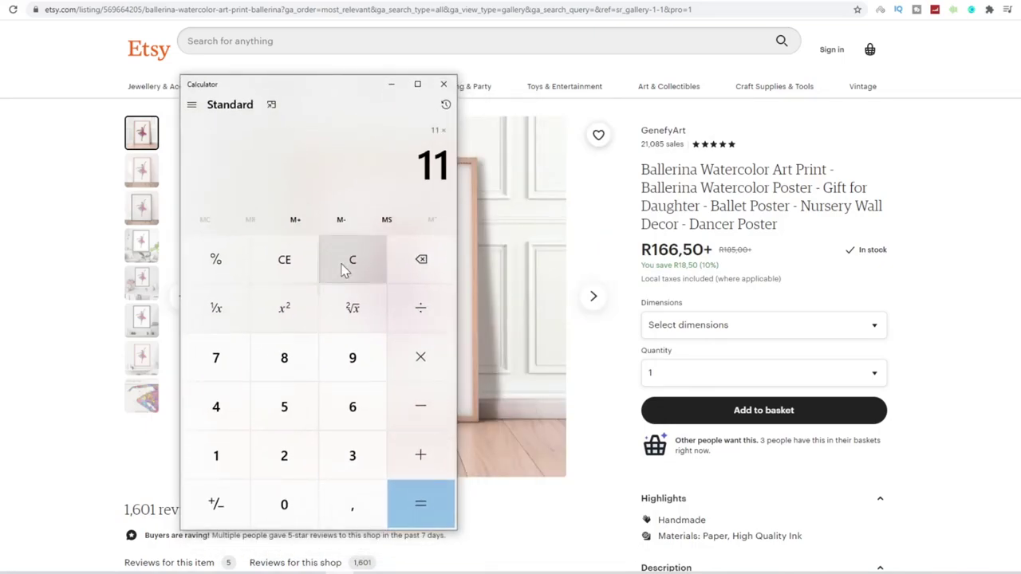
type("21085")
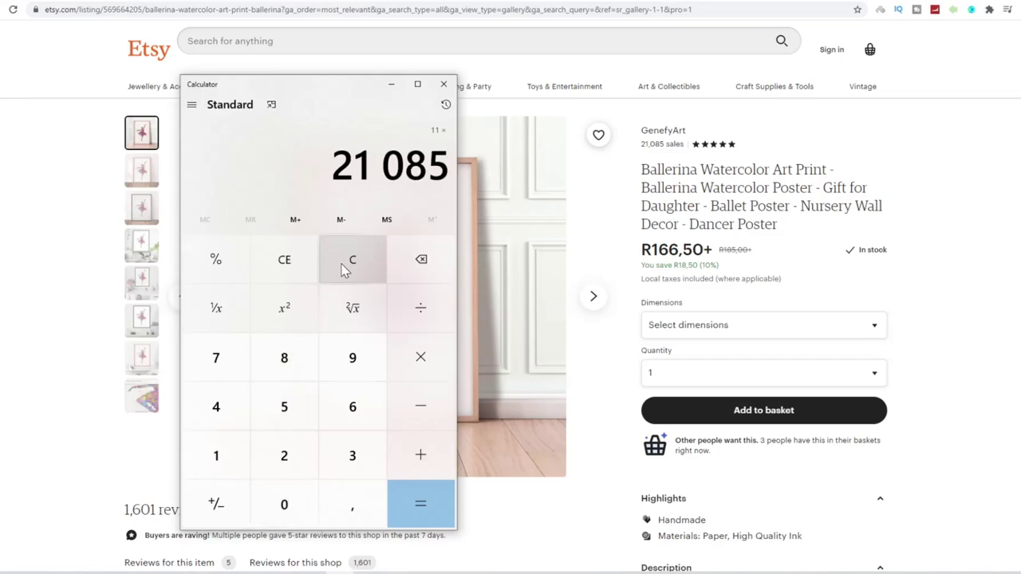
key("Return")
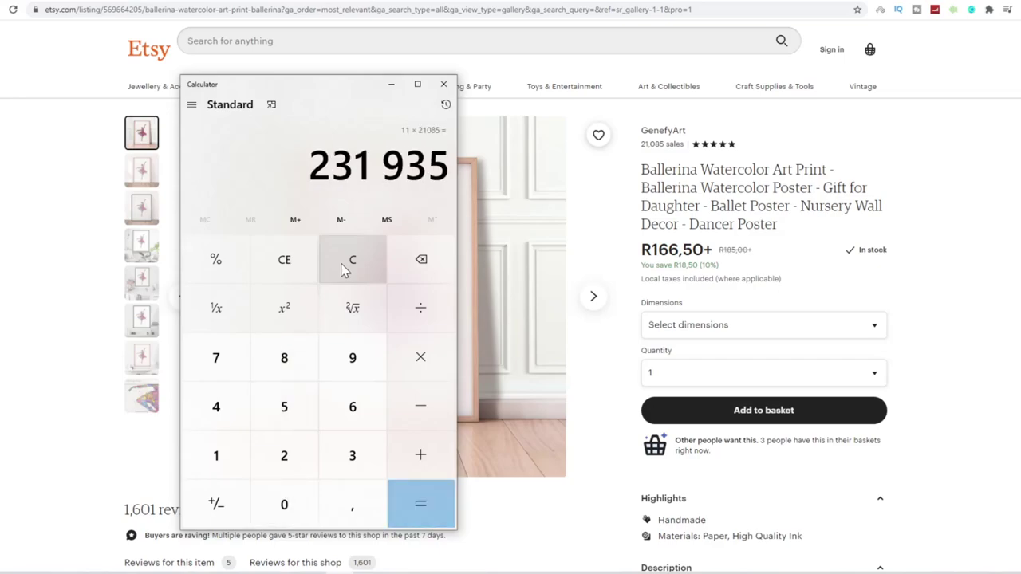
left_click(391, 85)
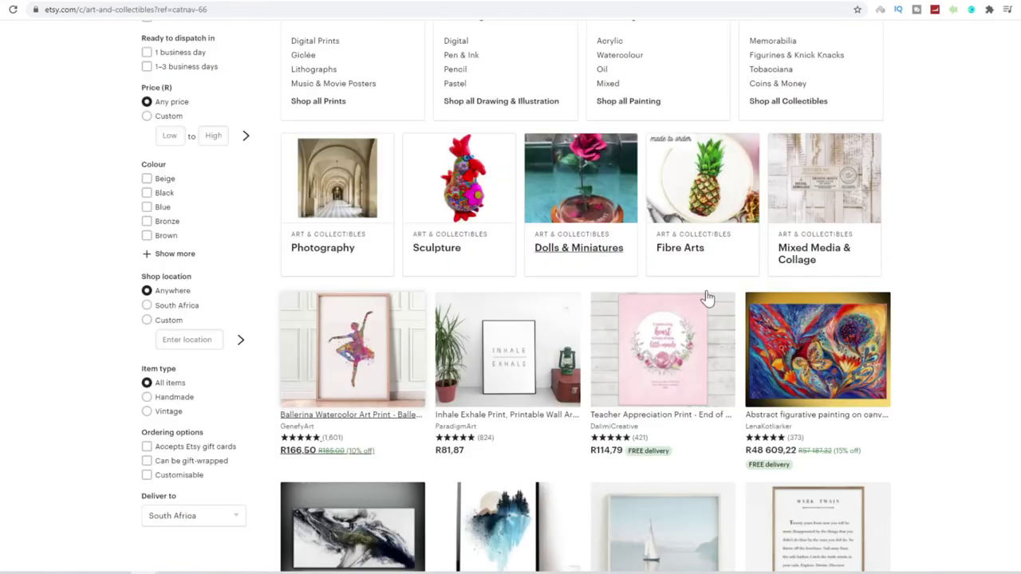
Open the abstract Chagall Dreams painting and multiply its R48 609 price by 823 sales: 40 005 207.
left_click(786, 365)
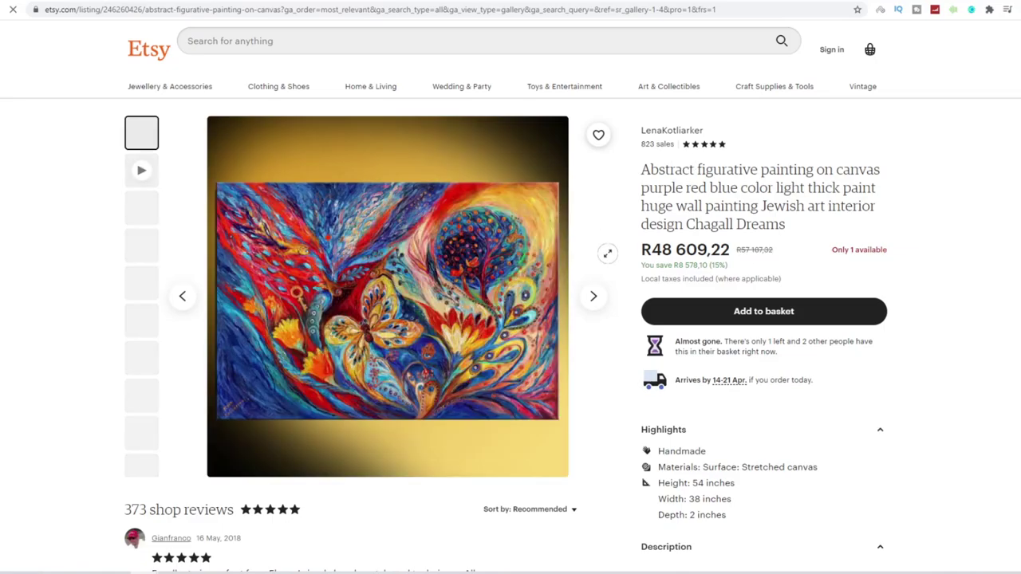
key("alt+Tab")
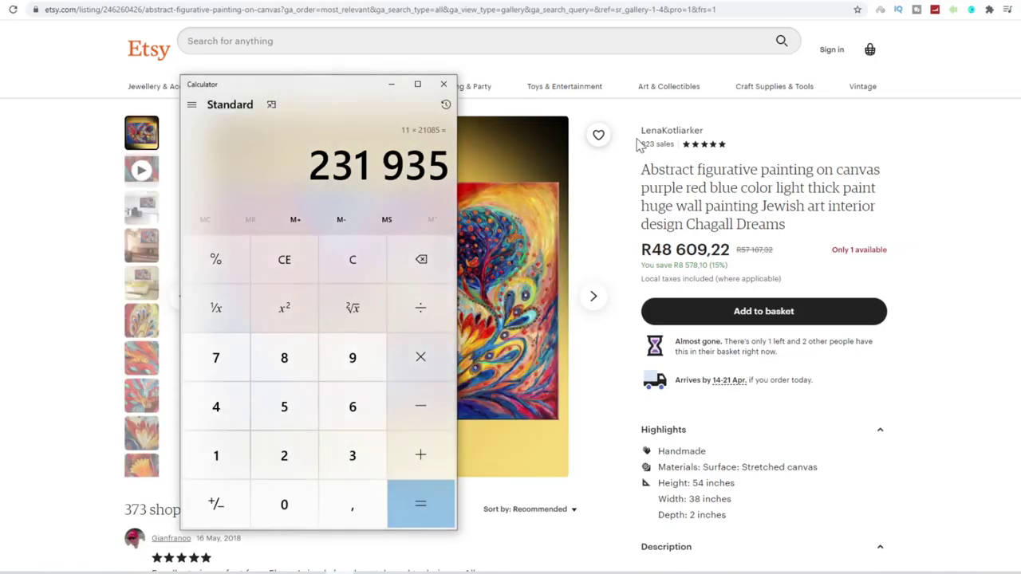
left_click(351, 260)
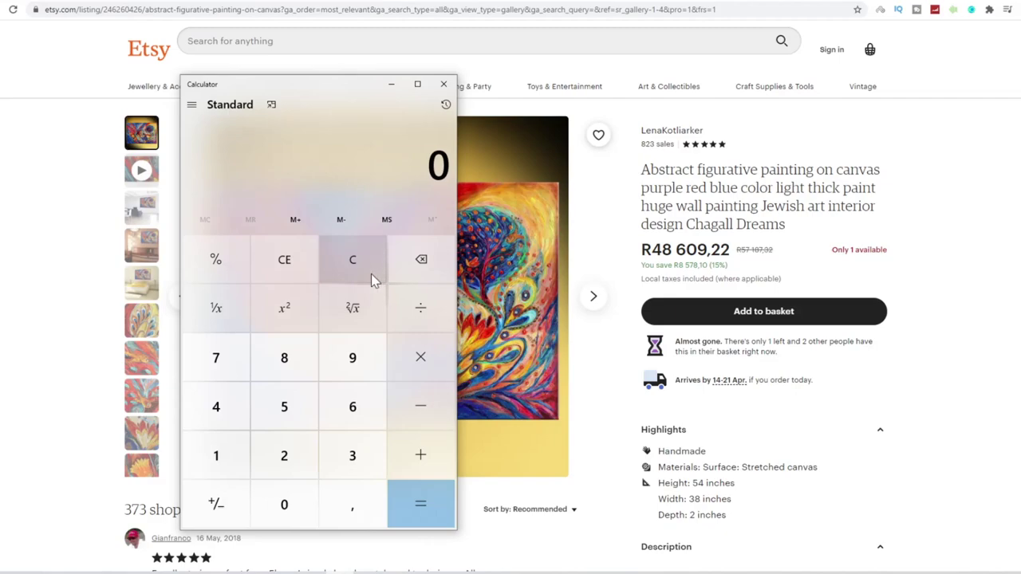
key("4")
type("8609")
key("asterisk")
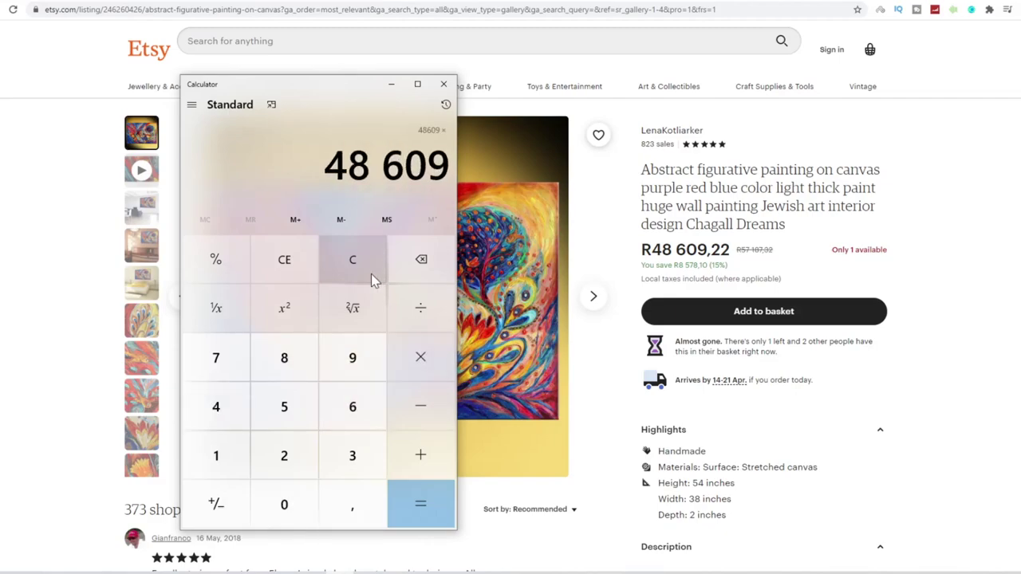
type("823")
key("Return")
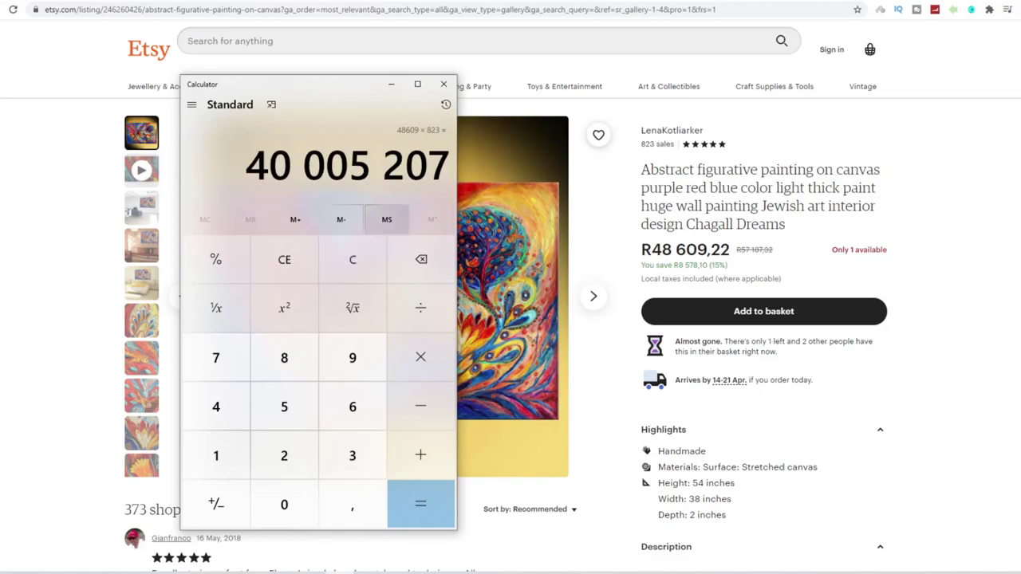
left_click(389, 86)
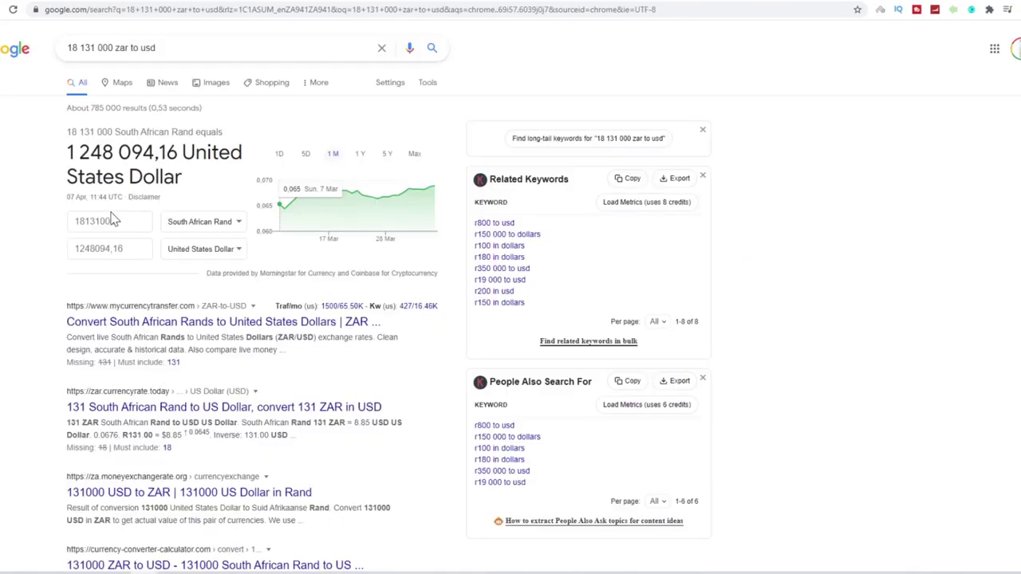
Convert 40000000 rand on Google's currency converter, giving 2753503,20 US dollars.
left_click_drag(116, 221, 44, 225)
type("40000000")
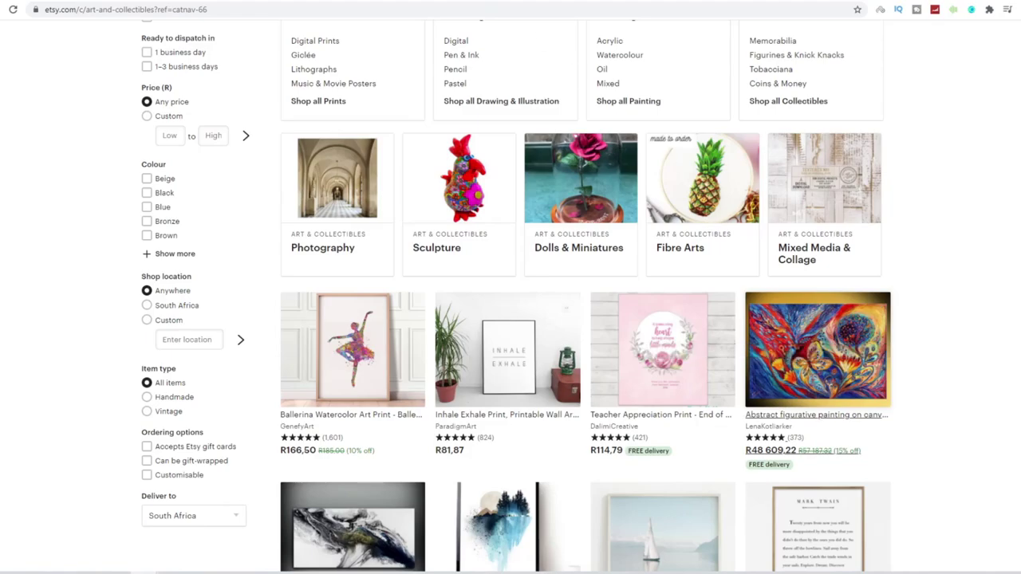
Open the R166,50 Ballerina Watercolor Art Print listing and review its shop name and sales count.
left_click(352, 351)
left_click_drag(686, 148, 638, 152)
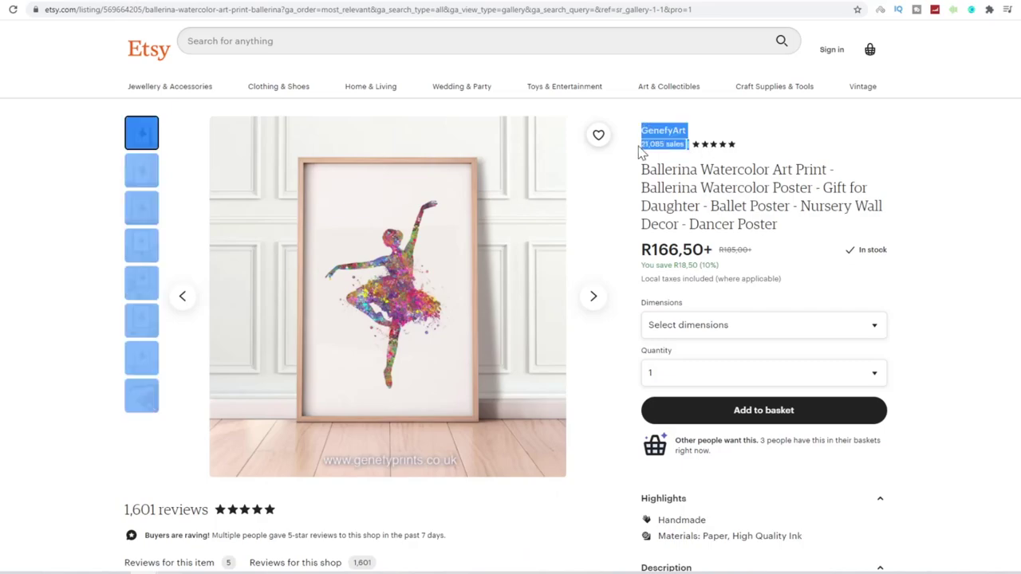
left_click(923, 181)
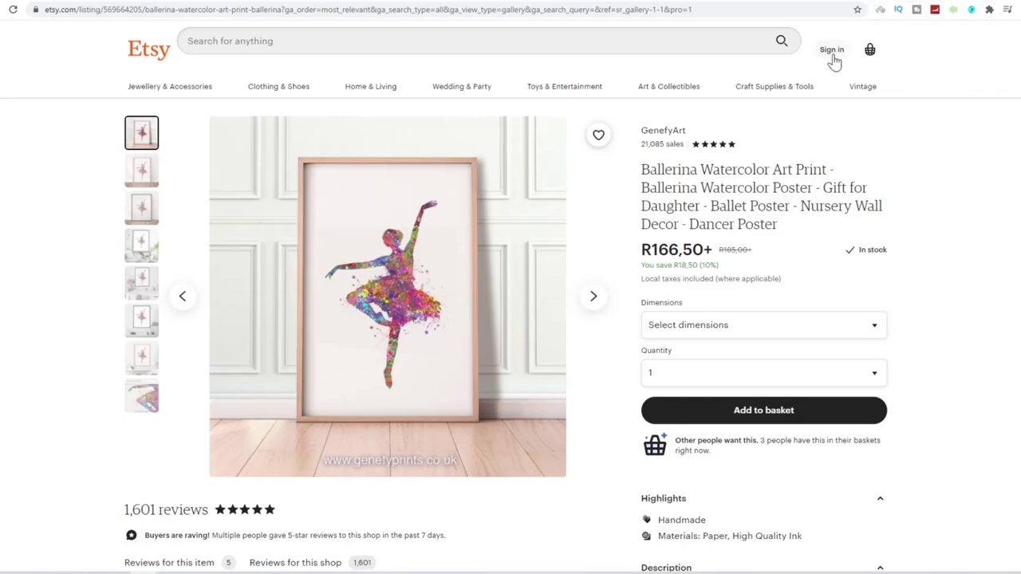
left_click(832, 53)
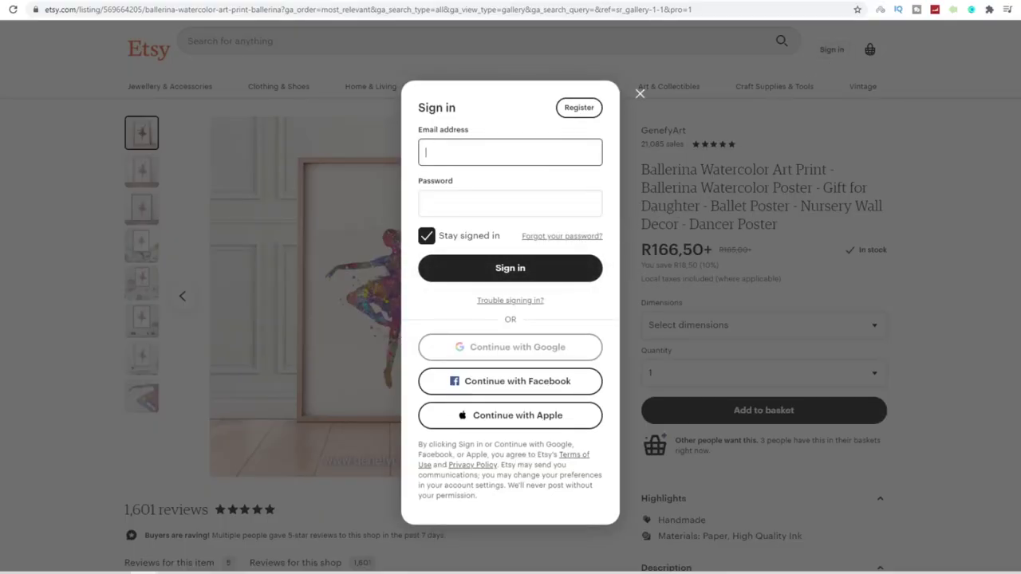
Register with a Google account, then start opening a new shop from the Sell on Etsy page.
left_click(580, 108)
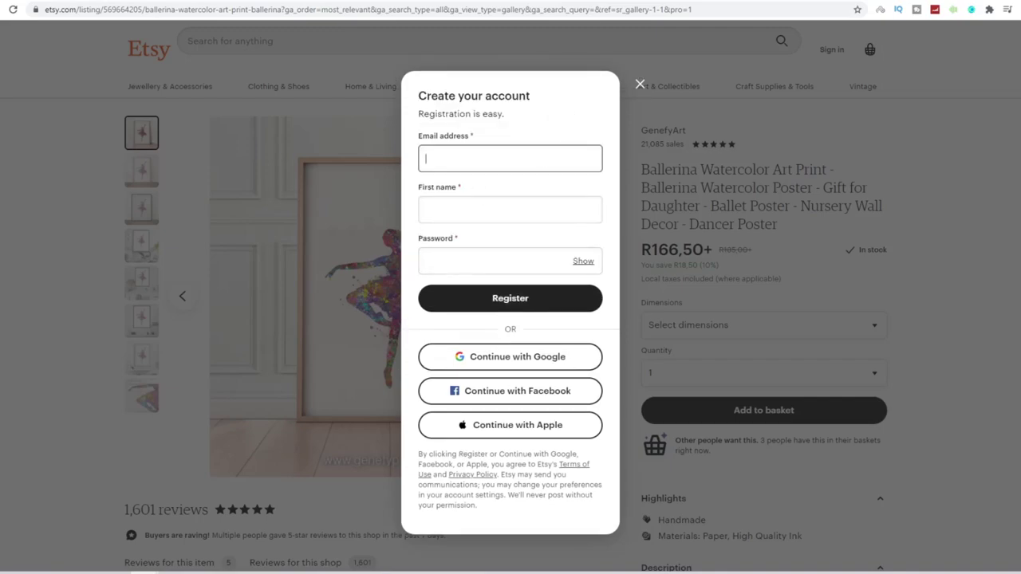
left_click(527, 357)
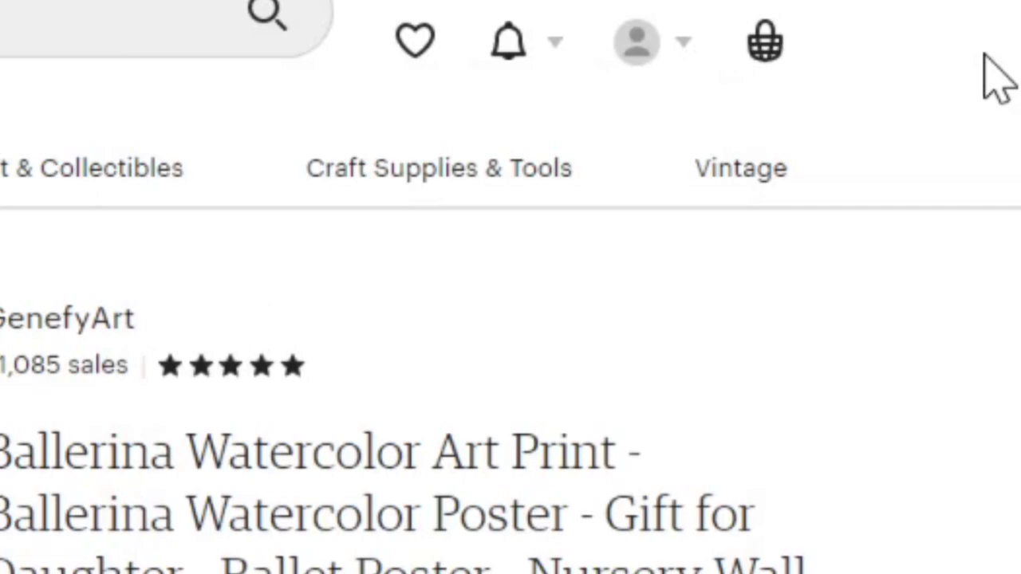
left_click(644, 67)
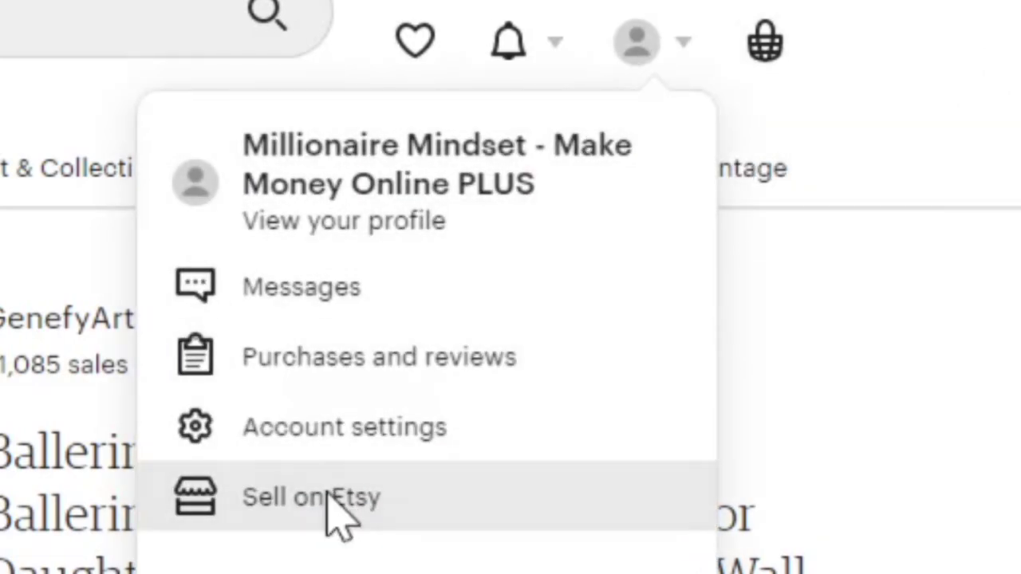
left_click(312, 505)
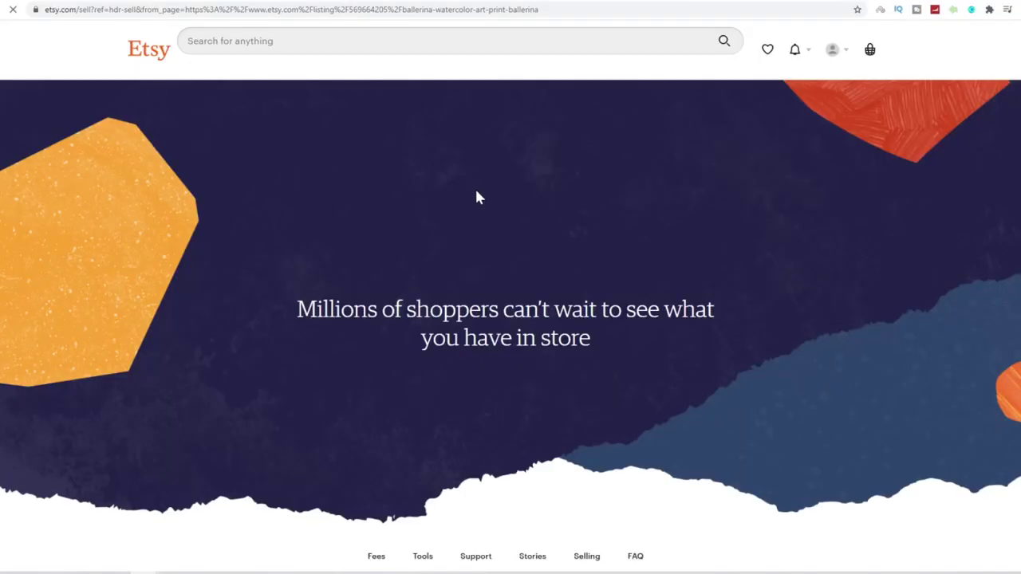
scroll(478, 196, "down", 3)
scroll(538, 257, "up", 2)
scroll(544, 235, "down", 10)
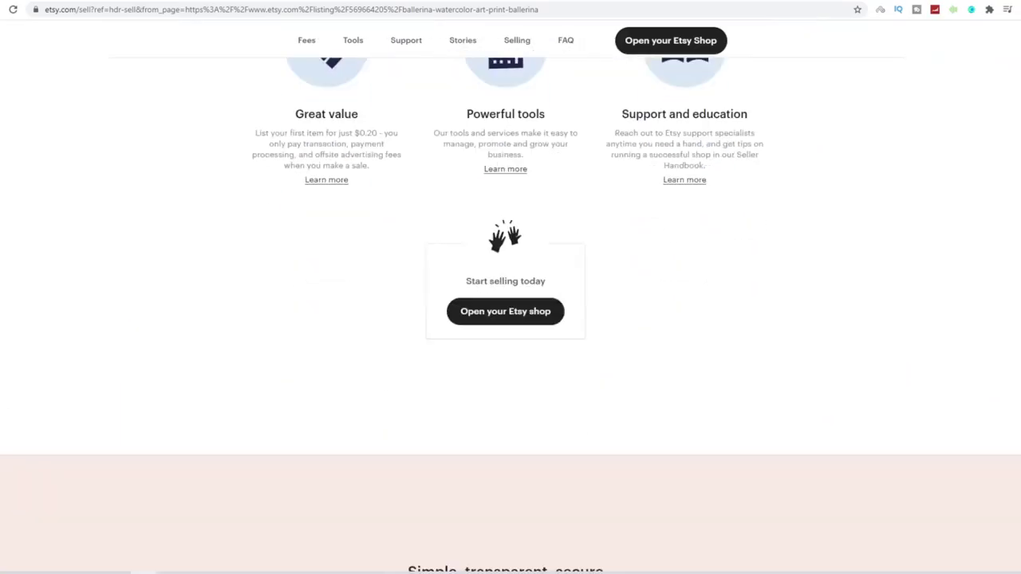
scroll(577, 272, "up", 3)
left_click(511, 351)
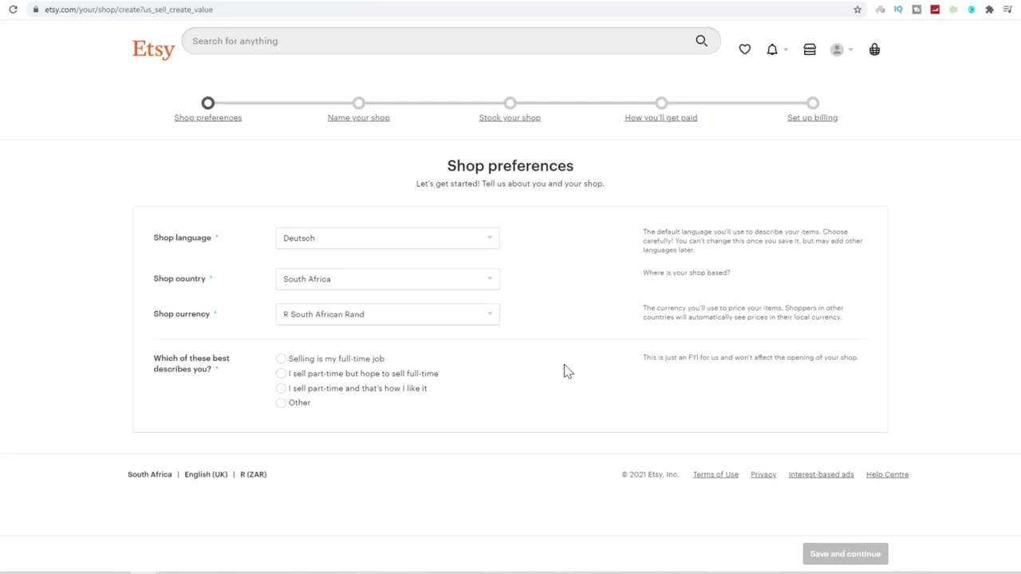
Set shop language to English, keep South Africa and Rand, and choose 'Selling is my full-time job'.
left_click(310, 241)
left_click(308, 271)
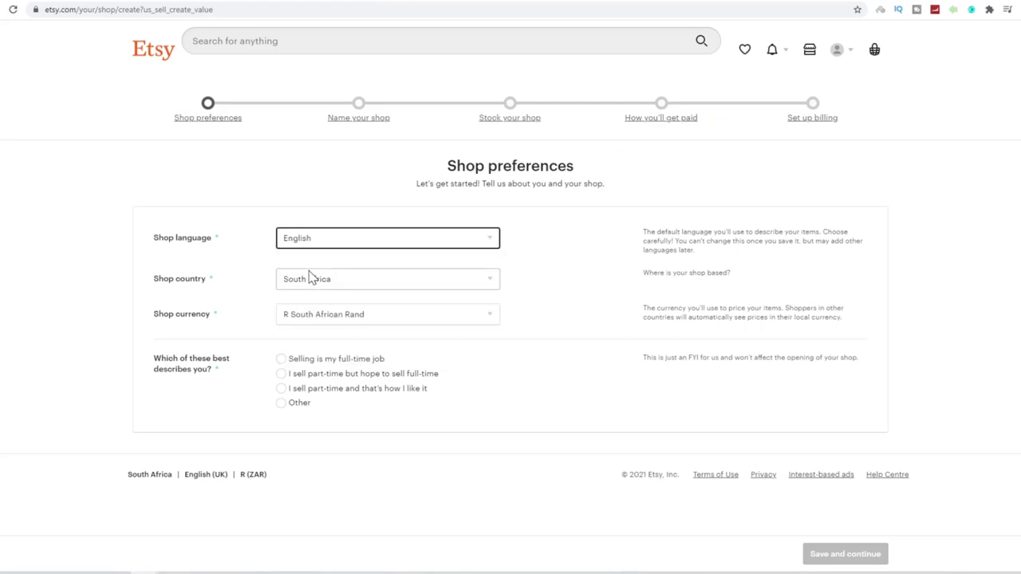
left_click(310, 279)
left_click(316, 278)
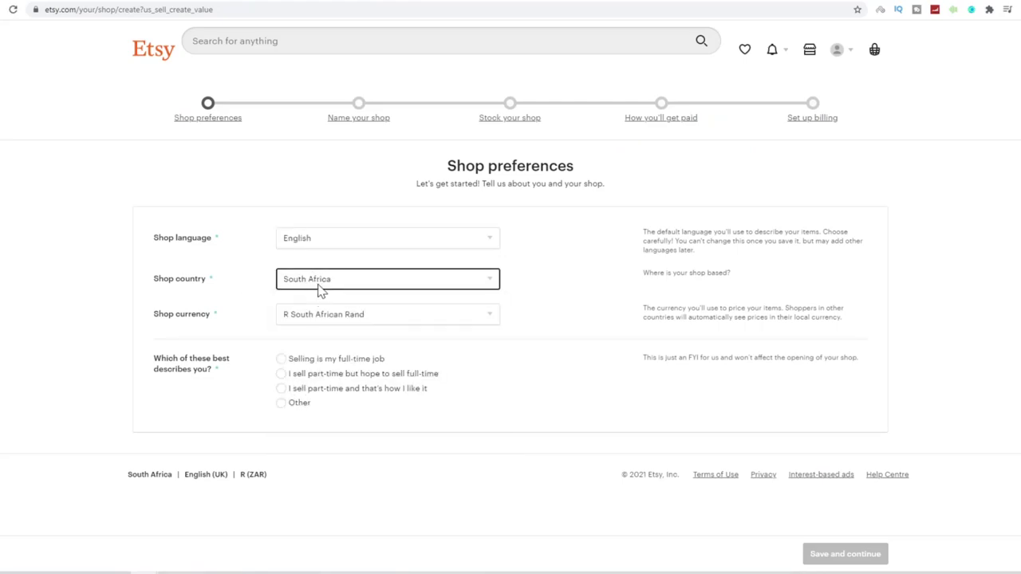
left_click(327, 316)
left_click(326, 314)
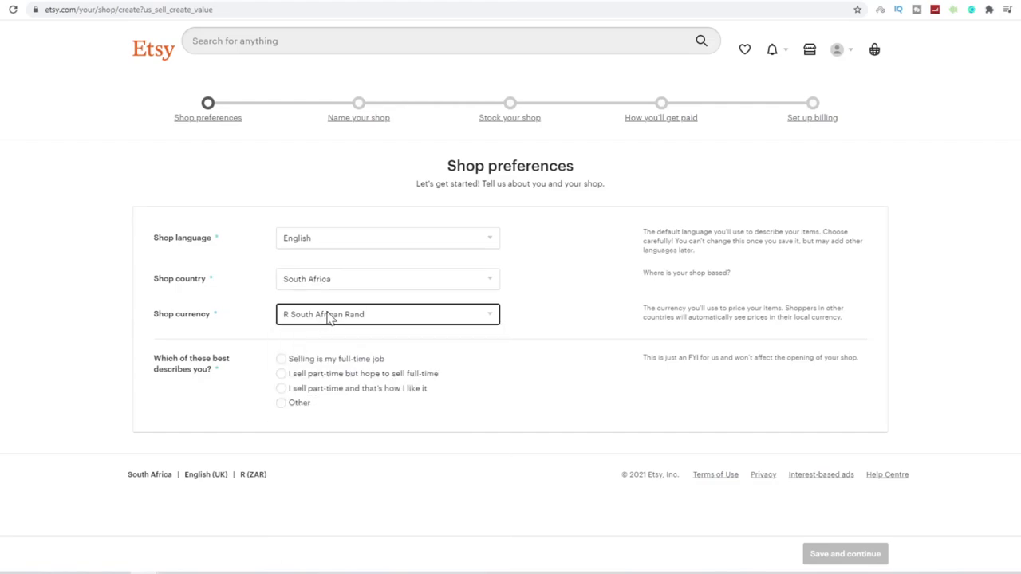
left_click(281, 374)
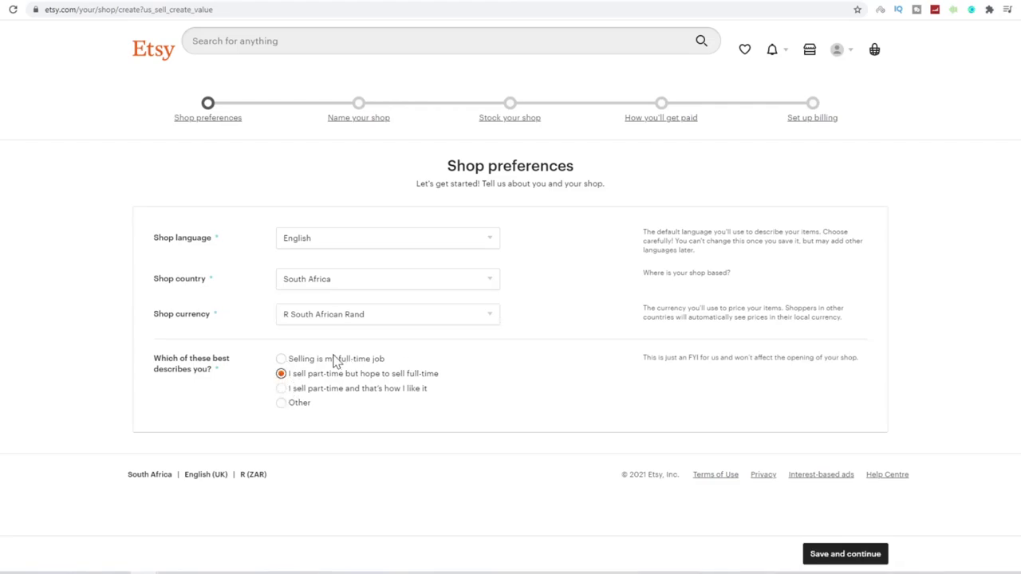
left_click(335, 362)
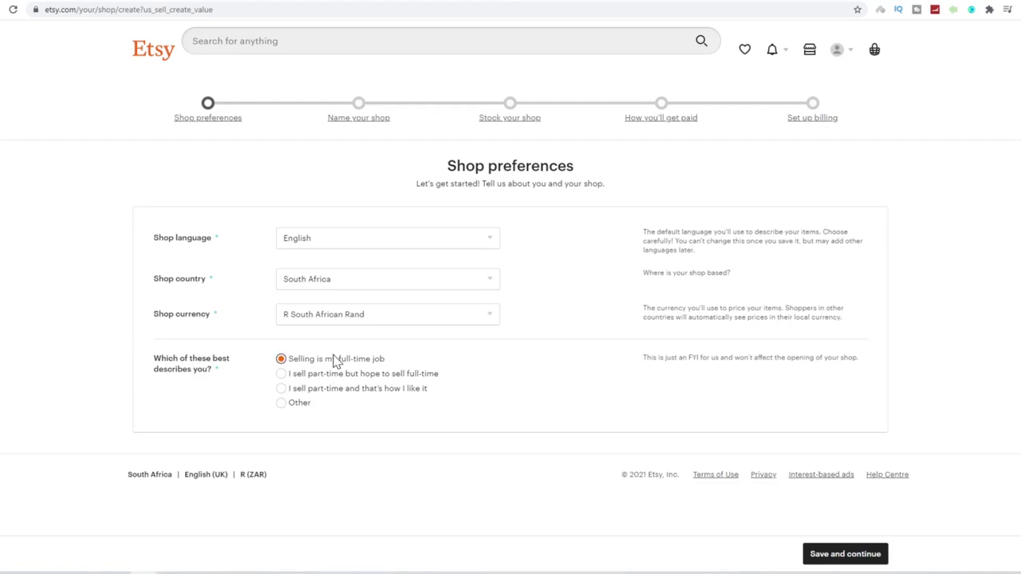
left_click(851, 558)
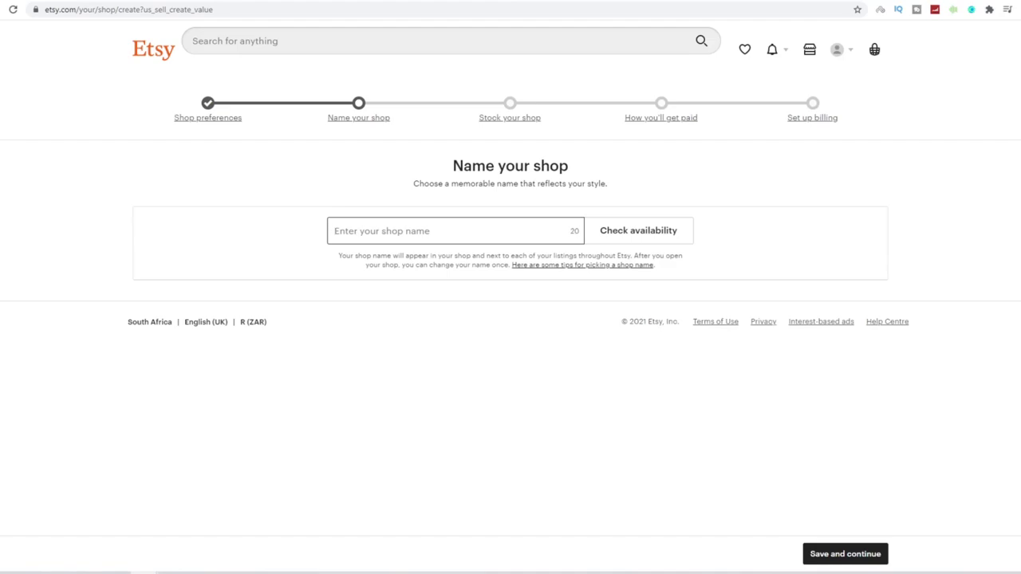
Enter a shop name, confirm it is available, and save it to continue.
type("jayfroneman")
left_click(650, 229)
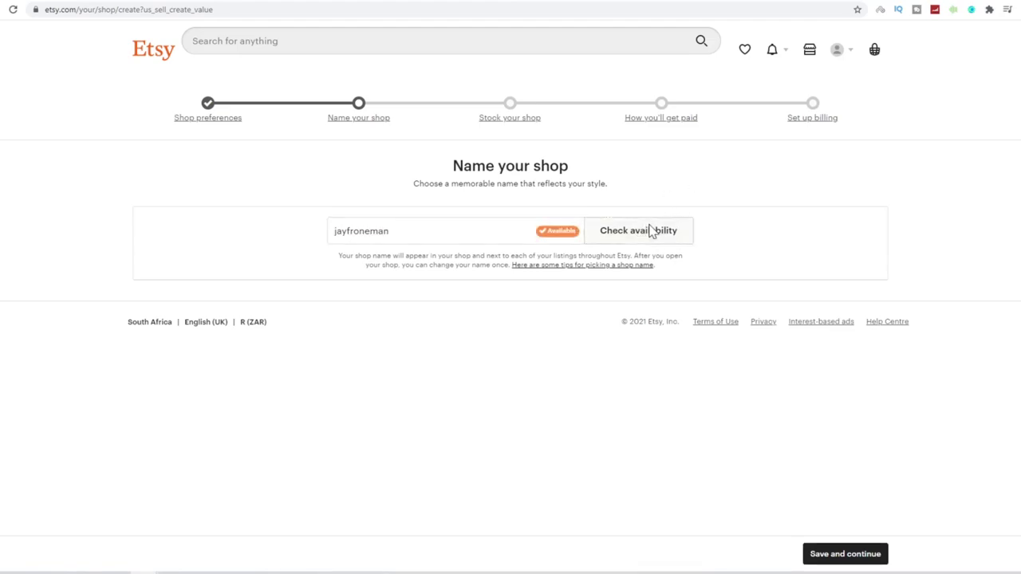
left_click(851, 554)
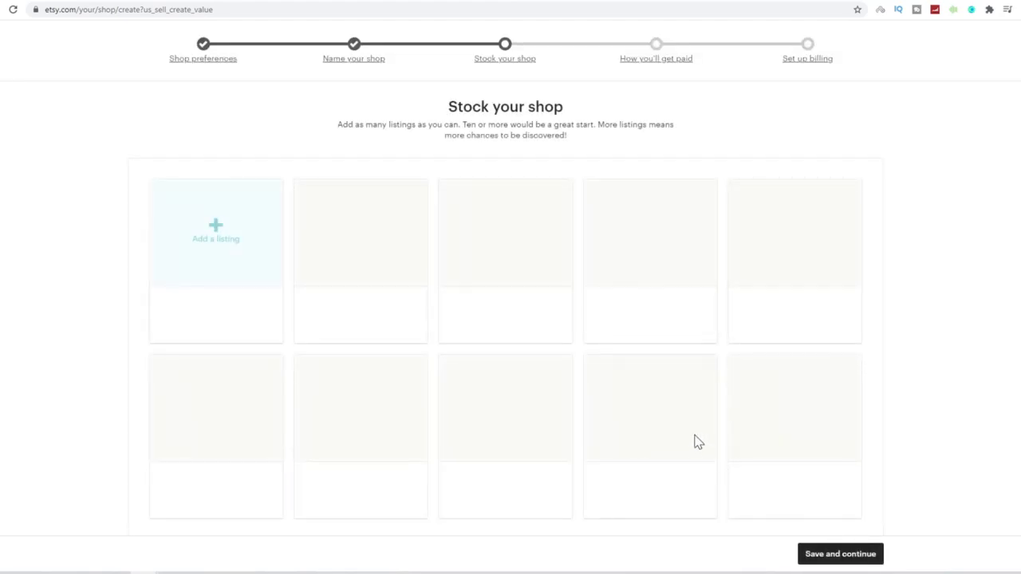
Choose the Add a listing tile on the Stock your shop page.
left_click(237, 227)
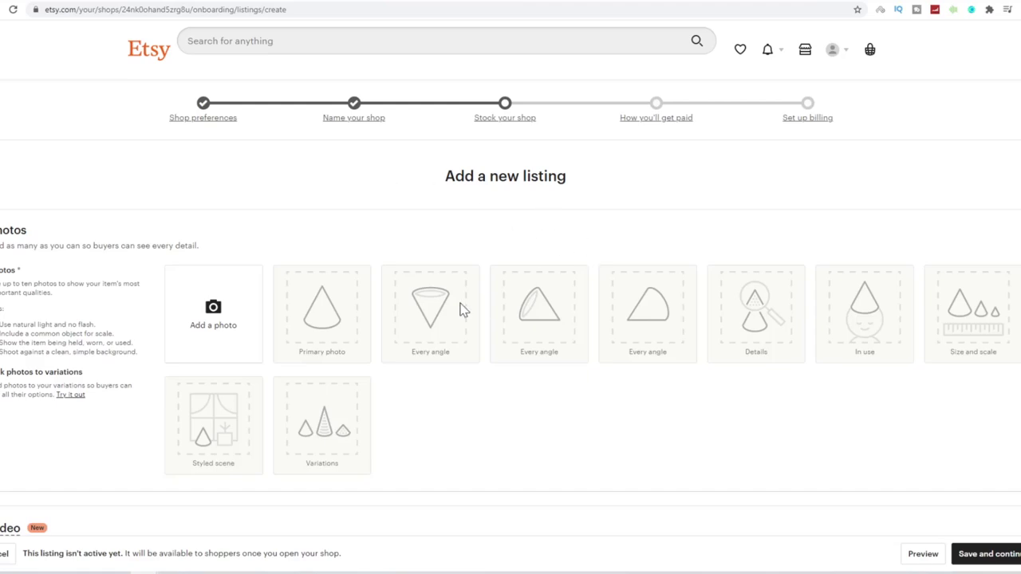
In Listing Details, describe the item as 'A finished product', leaving when it was made unanswered.
scroll(461, 308, "down", 4)
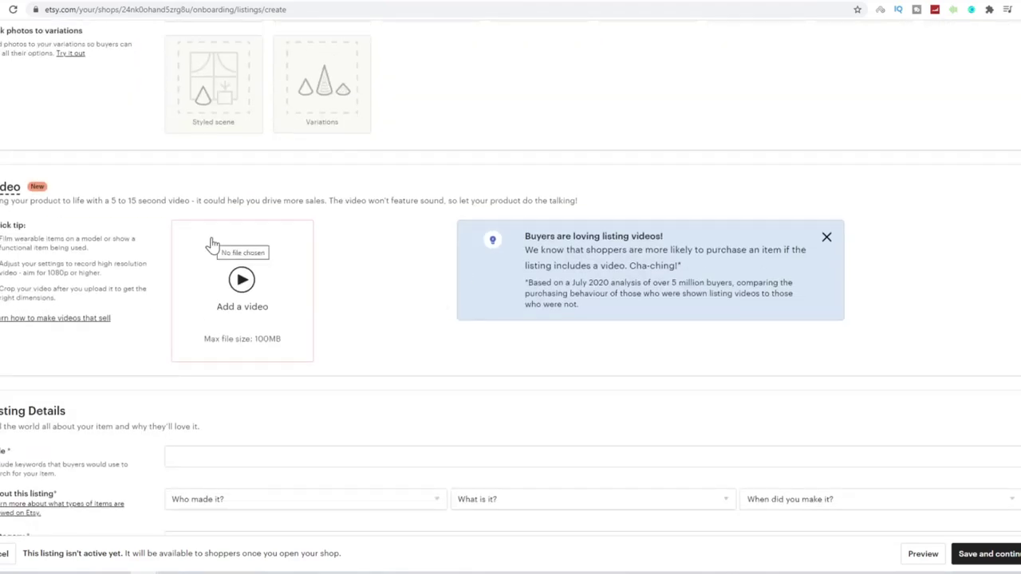
scroll(247, 245, "down", 1)
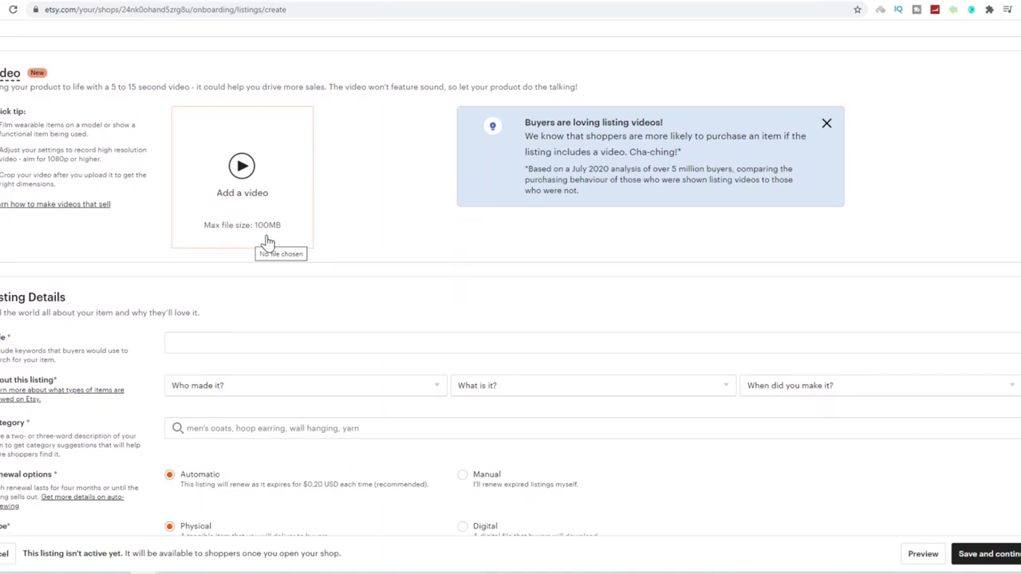
scroll(263, 239, "down", 1)
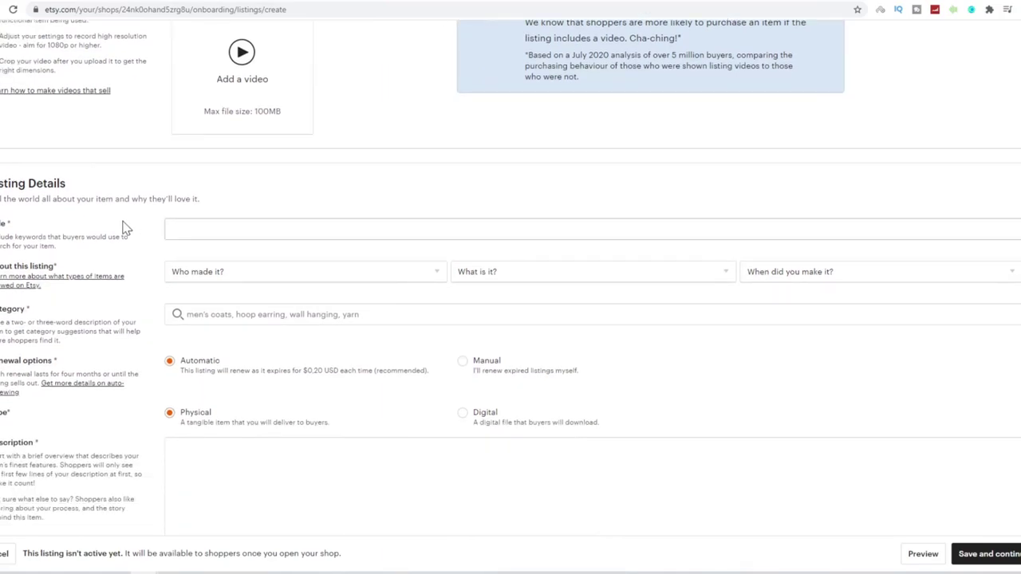
left_click(201, 273)
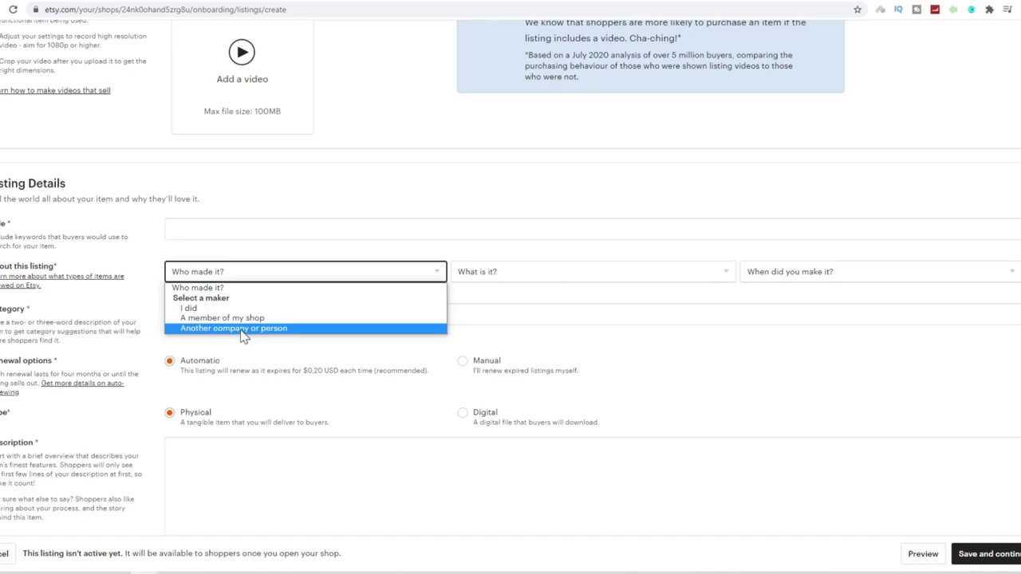
left_click(513, 272)
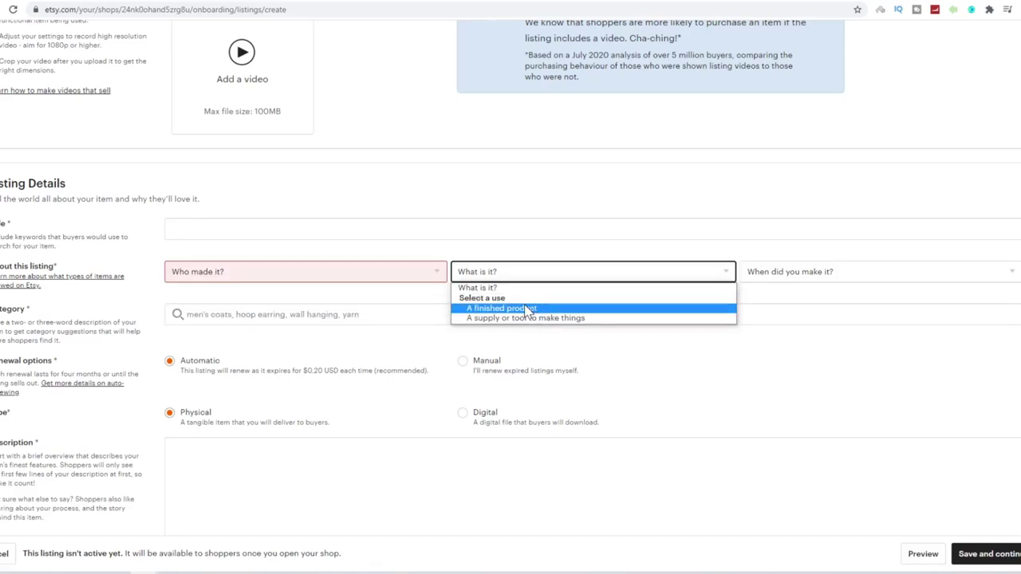
left_click(528, 309)
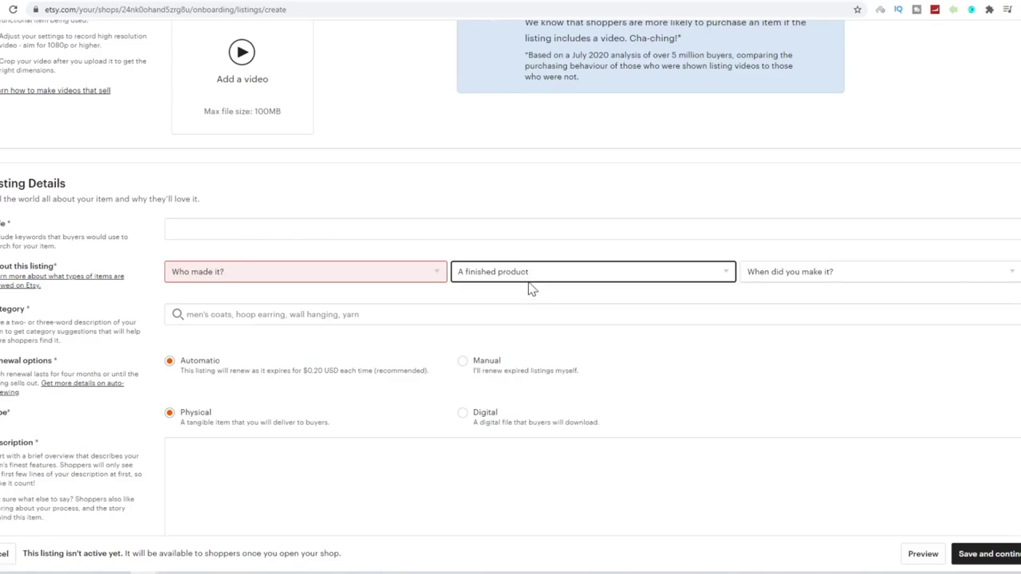
left_click(788, 277)
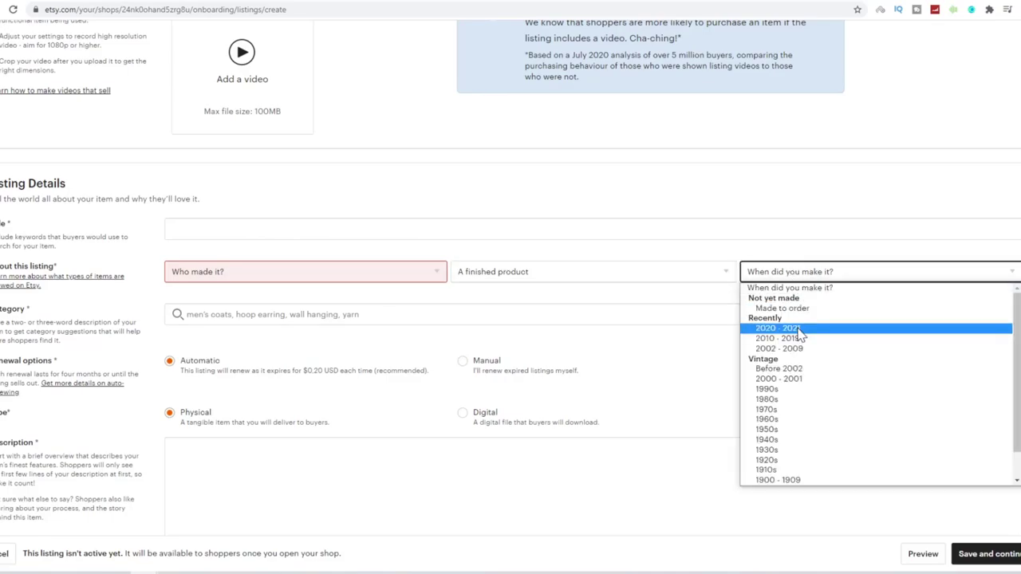
left_click(806, 284)
key("Tab")
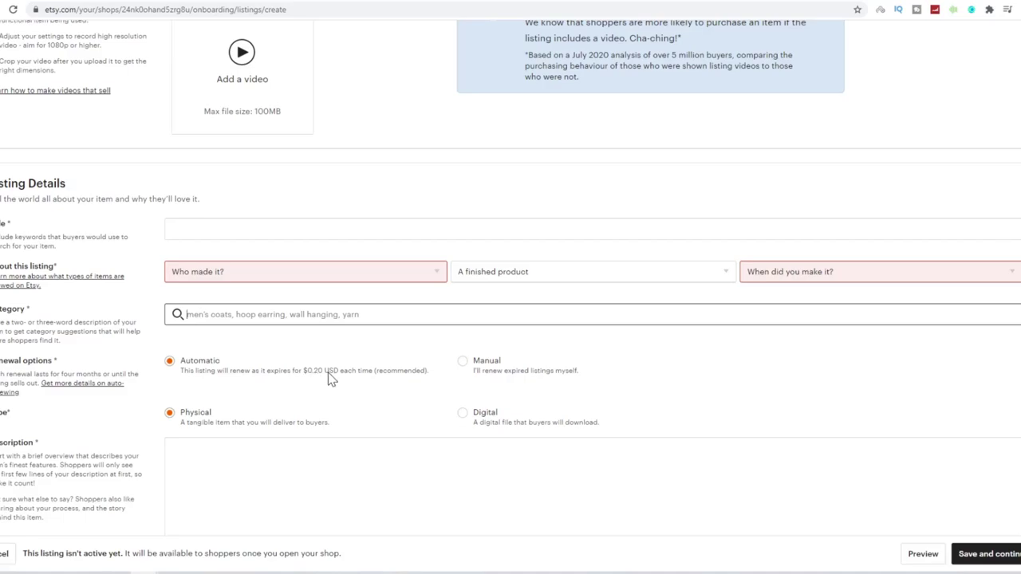
Set the listing to Manual renewal and change its type to Digital.
left_click(463, 363)
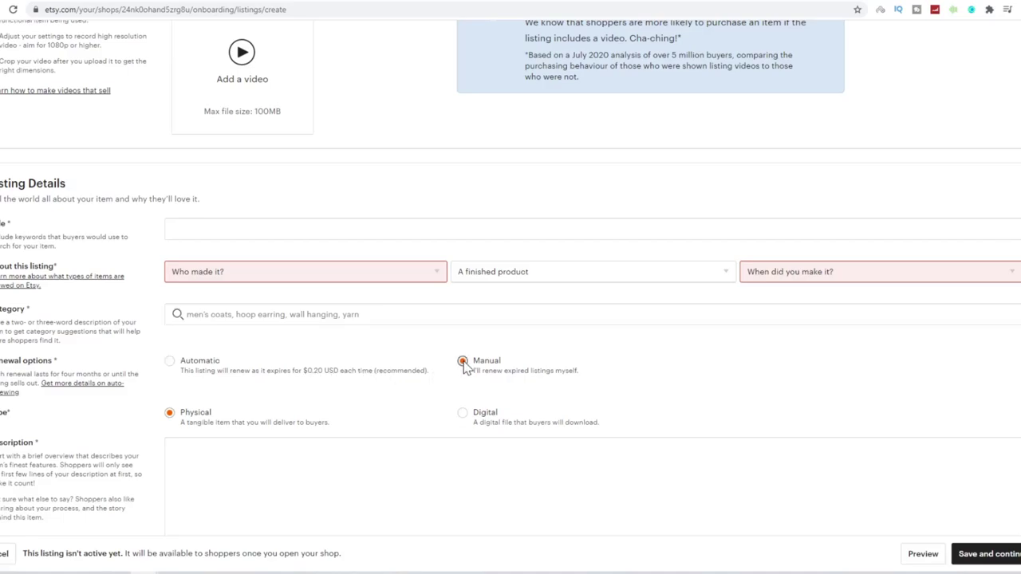
key("shift+Tab")
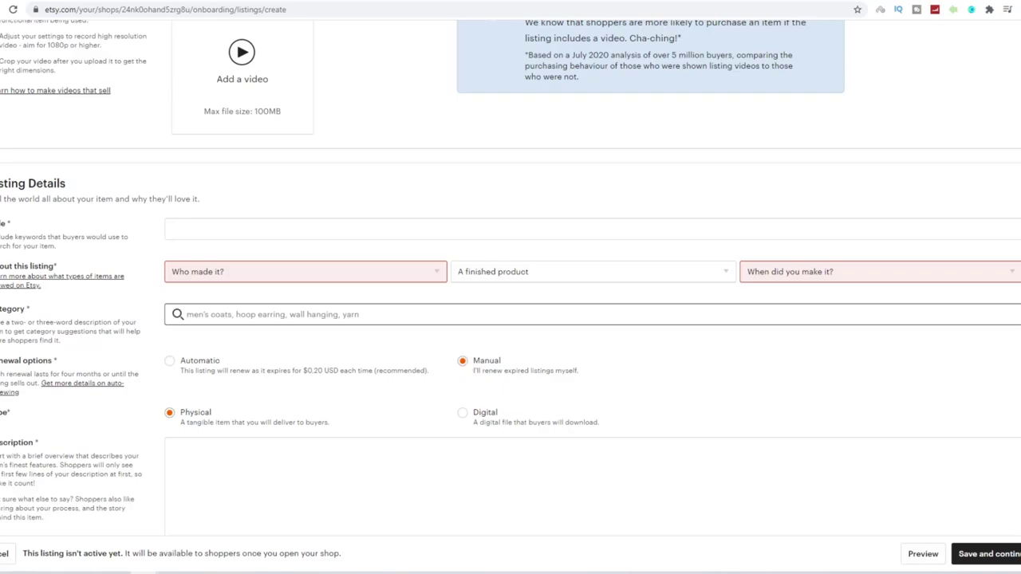
scroll(246, 200, "down", 2)
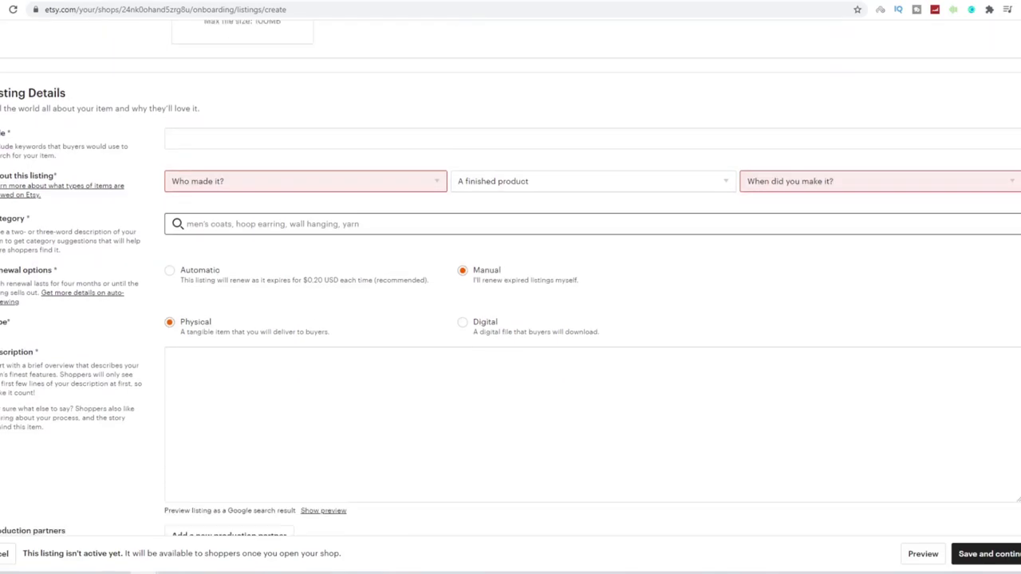
left_click(478, 249)
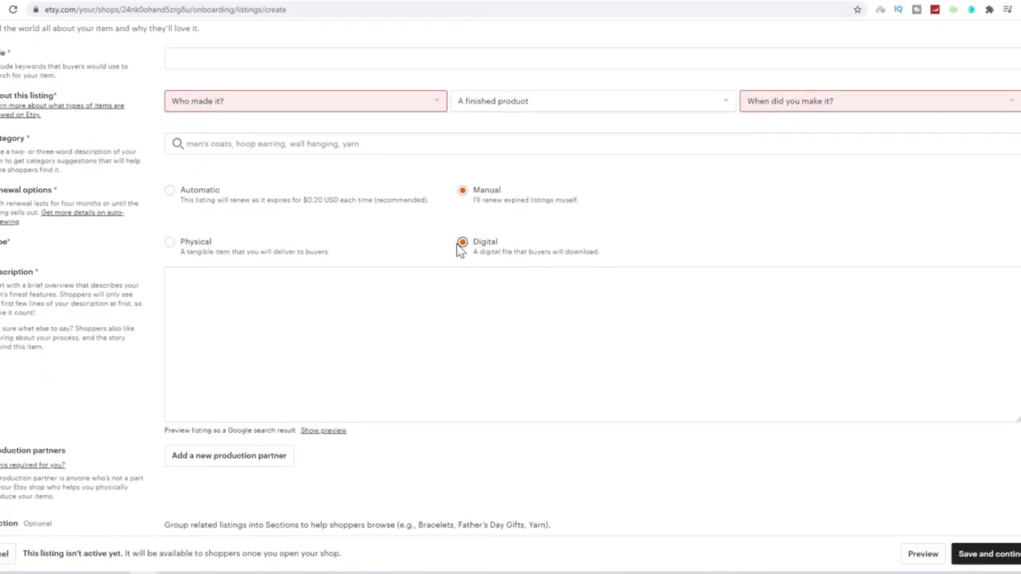
key("Tab")
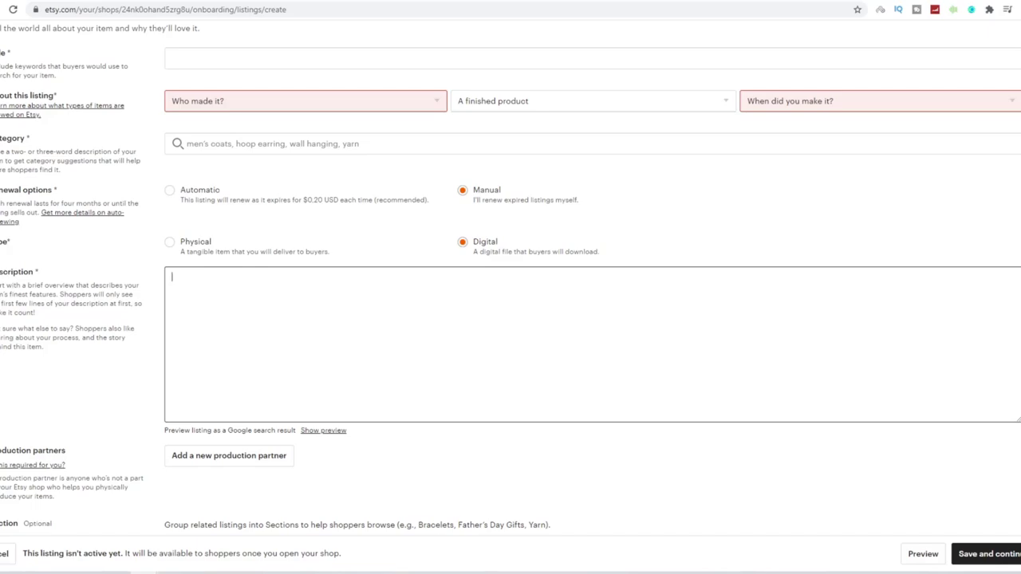
Dismiss the add-production-partner pop-up that covers the Add a new listing form.
scroll(210, 229, "down", 3)
left_click(210, 229)
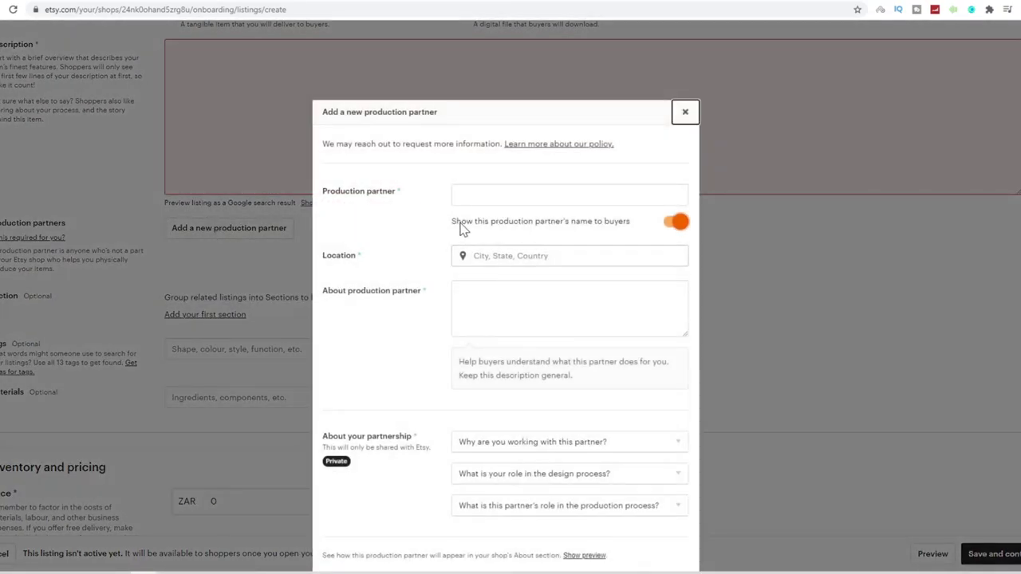
scroll(553, 232, "down", 1)
scroll(553, 231, "up", 1)
scroll(559, 271, "down", 1)
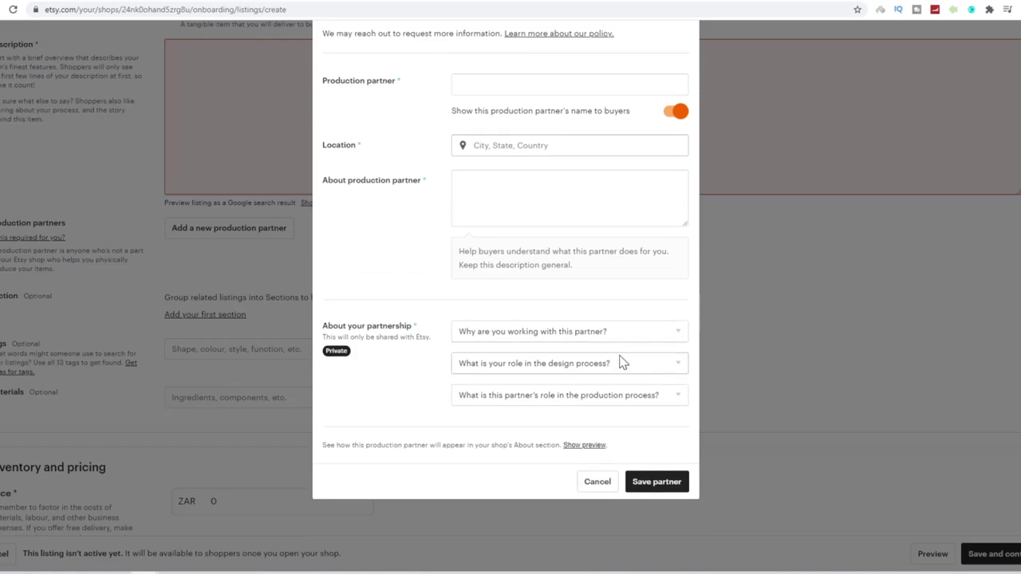
scroll(630, 371, "up", 1)
left_click(685, 111)
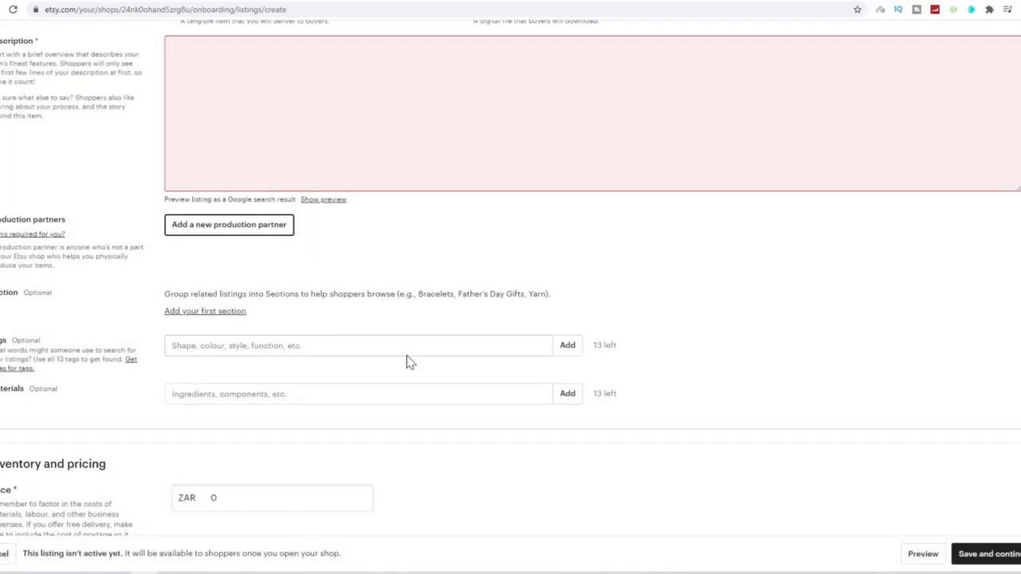
Check the Tags field and the Inventory and pricing quantity of 1, then return to the top.
scroll(408, 360, "down", 1)
left_click(359, 292)
left_click(574, 292)
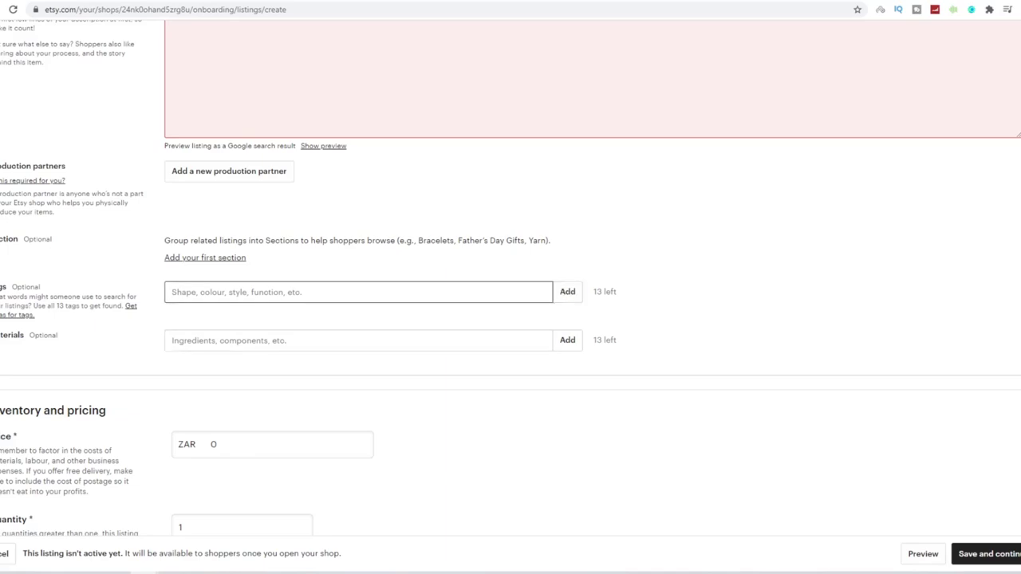
scroll(388, 303, "down", 3)
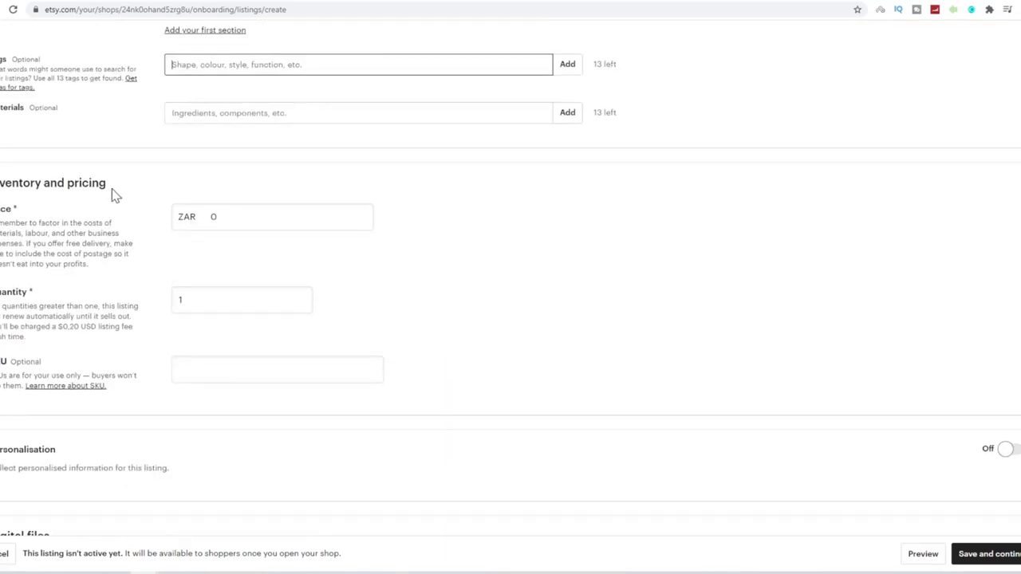
triple_click(67, 185)
left_click(108, 197)
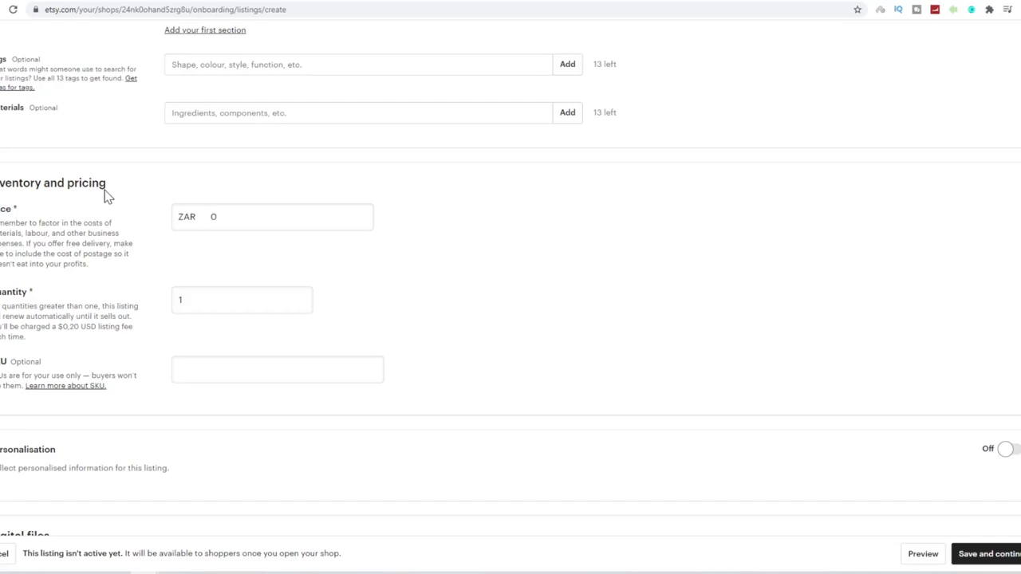
double_click(182, 300)
scroll(199, 320, "down", 1)
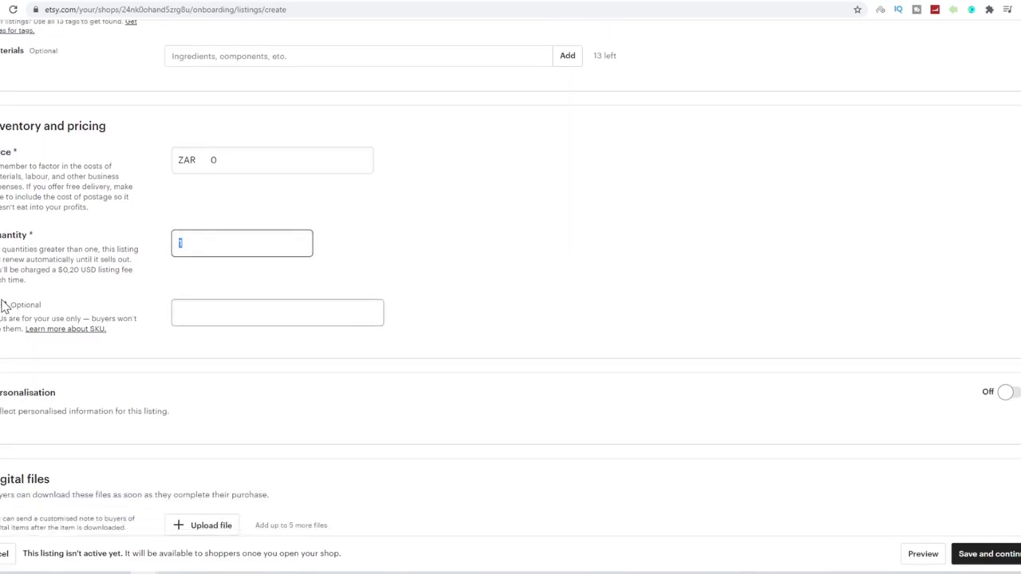
scroll(171, 433, "down", 2)
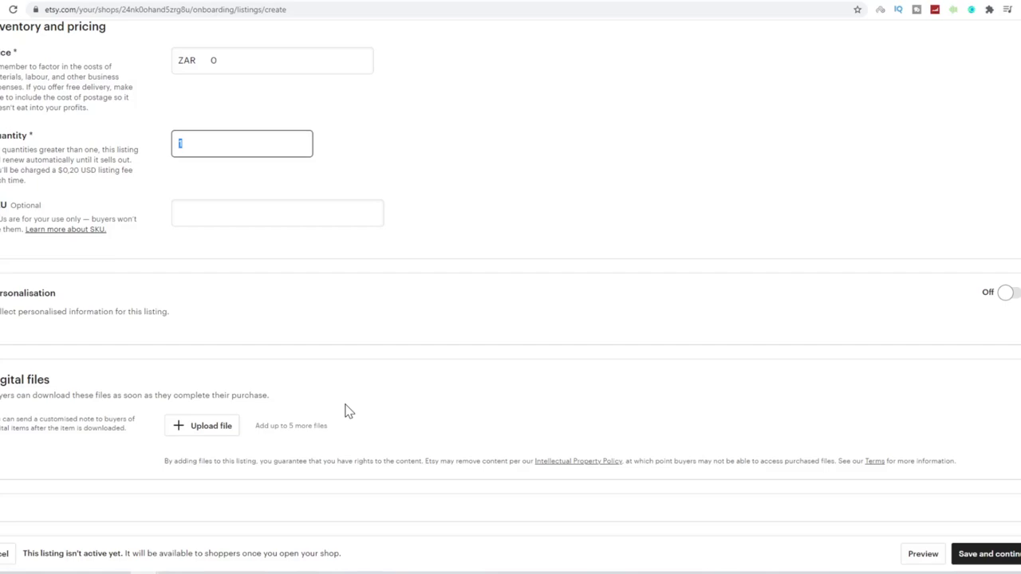
scroll(319, 419, "up", 10)
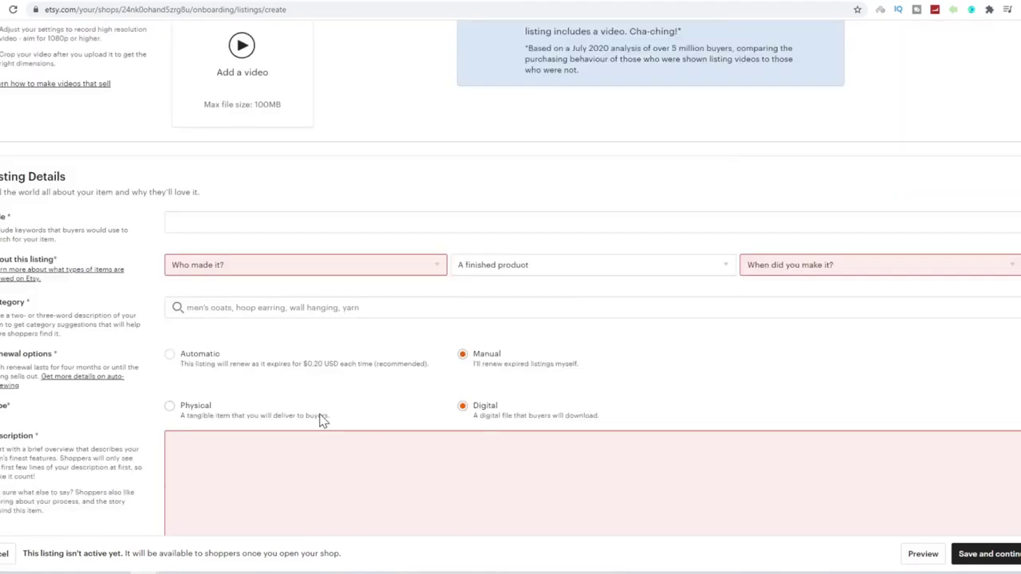
scroll(322, 420, "up", 3)
scroll(321, 417, "up", 4)
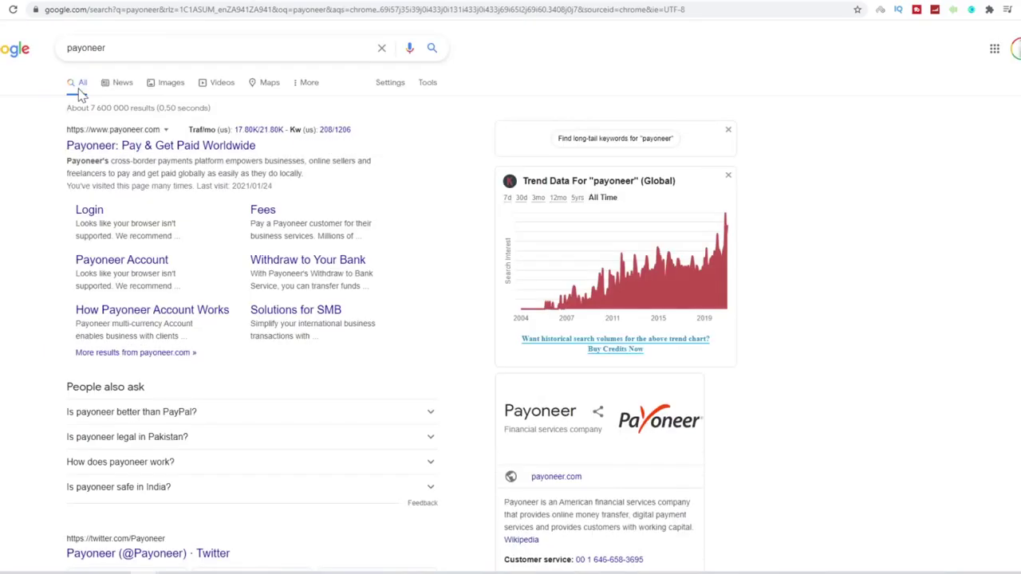
Open the 'Payoneer: Pay & Get Paid Worldwide' site from the payoneer search results.
double_click(85, 48)
left_click(58, 254)
left_click(109, 148)
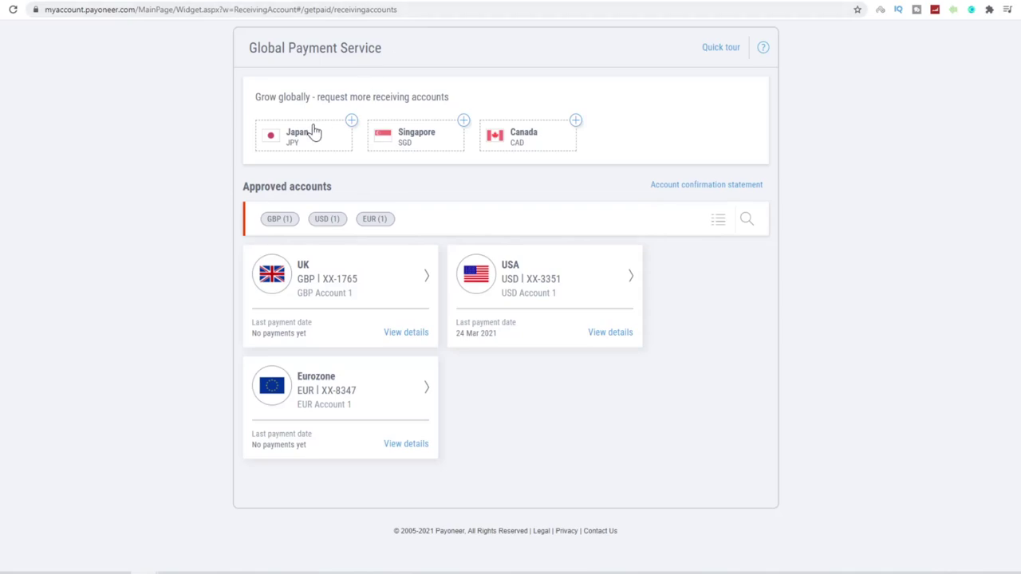
View the approved UK GBP receiving account on Payoneer.
left_click(327, 271)
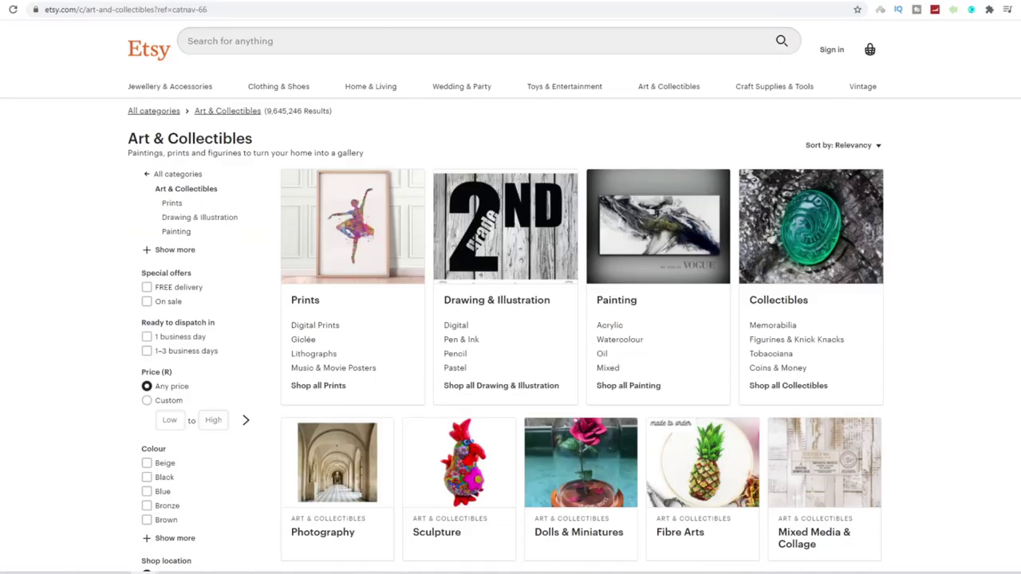
Show the Art & Collectibles mega-menu with Prints, Drawing & Illustration, Painting and Collectibles.
mouse_move(659, 91)
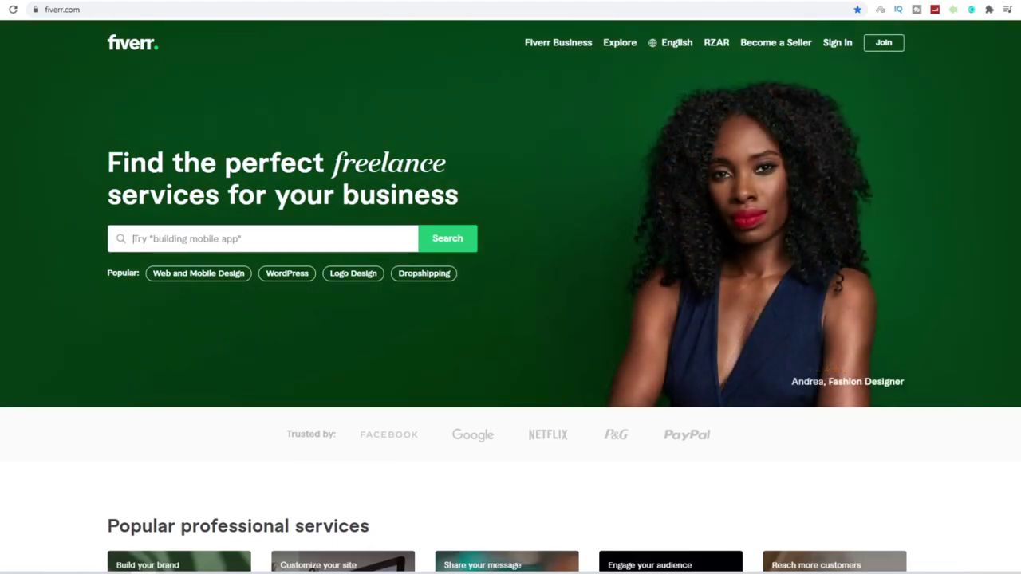
Search Fiverr for 'glass art' and browse the 9 services found.
type("glass art")
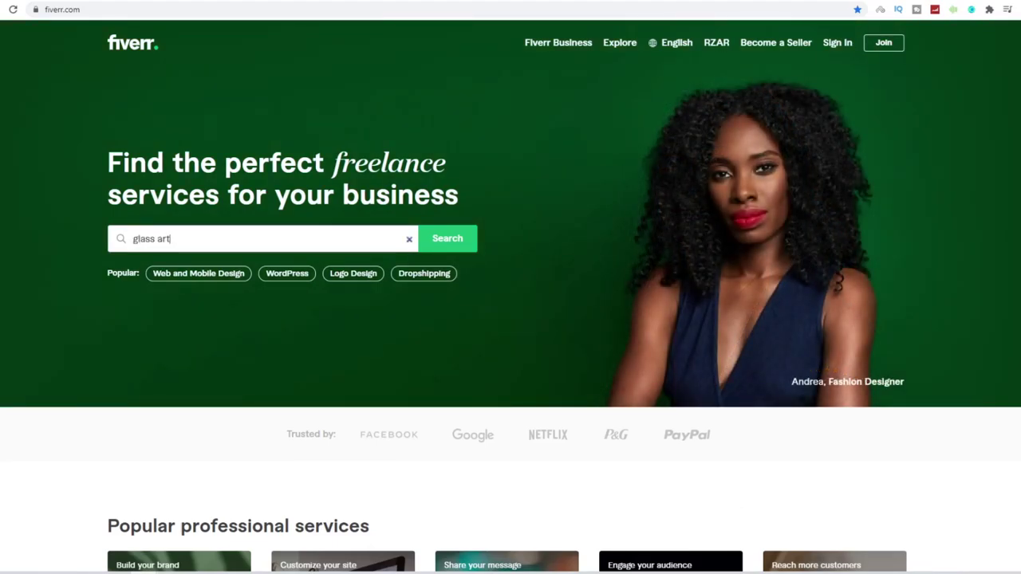
key("Return")
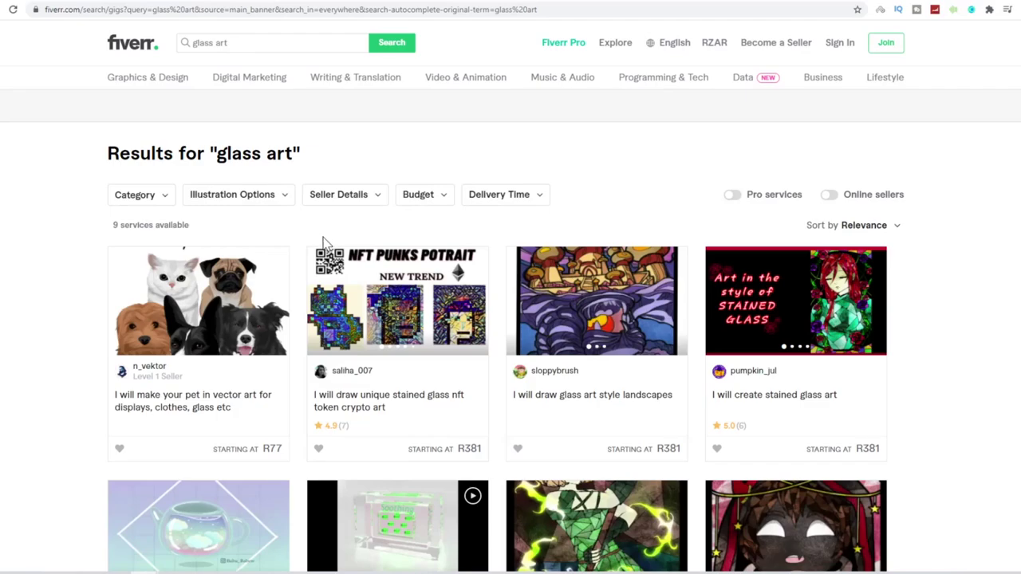
scroll(325, 244, "down", 2)
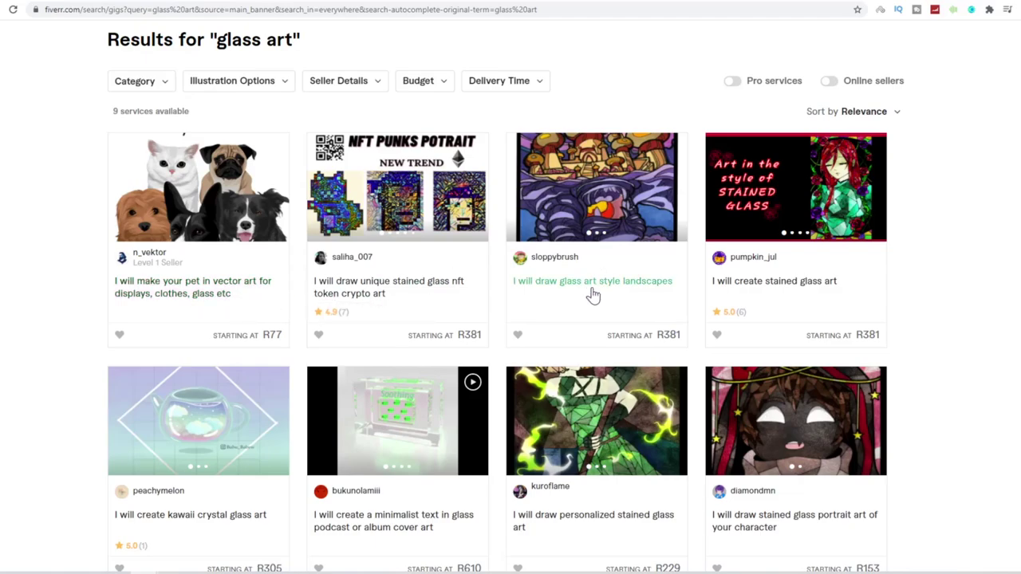
scroll(565, 289, "down", 2)
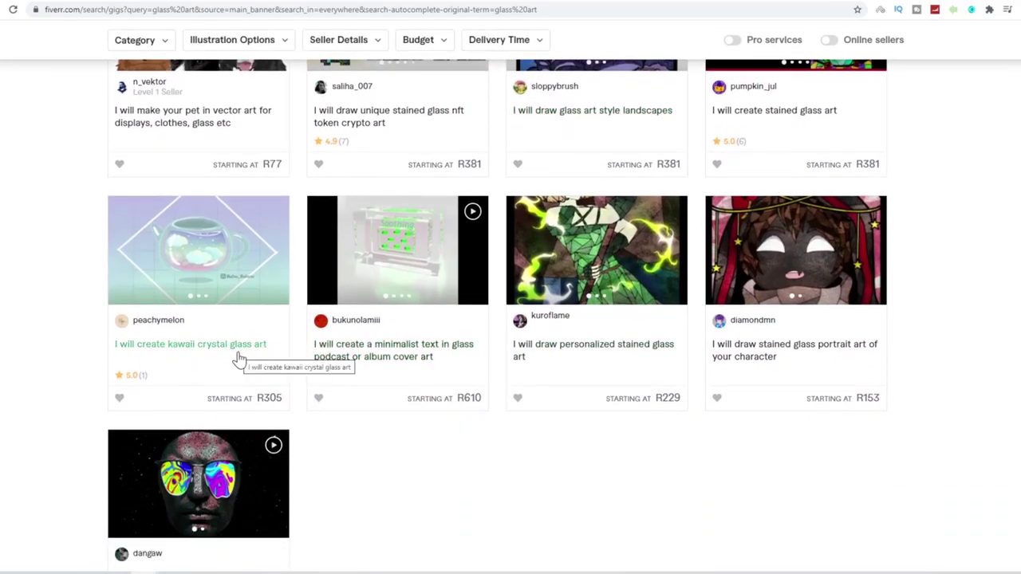
scroll(240, 360, "down", 2)
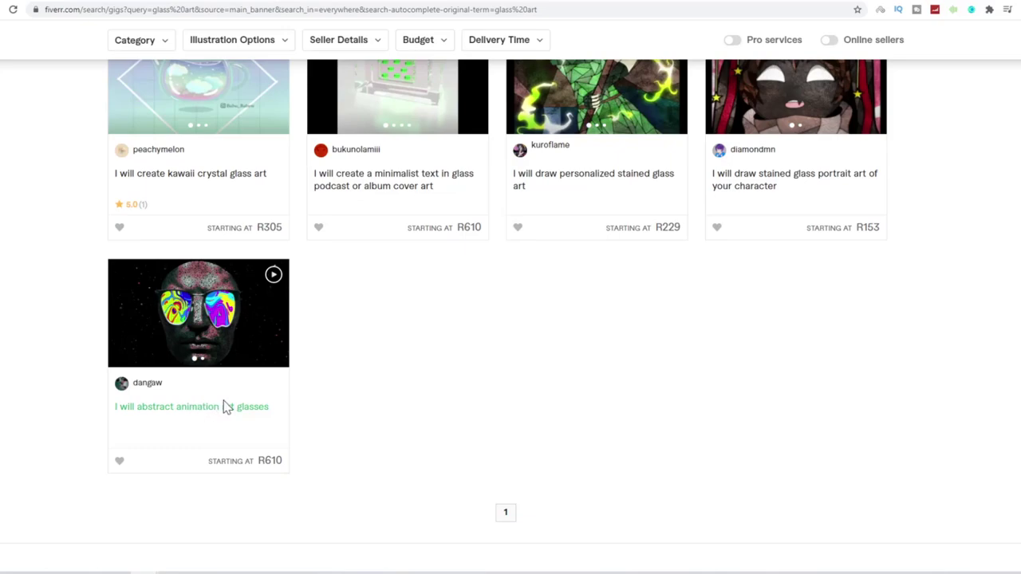
scroll(243, 403, "up", 5)
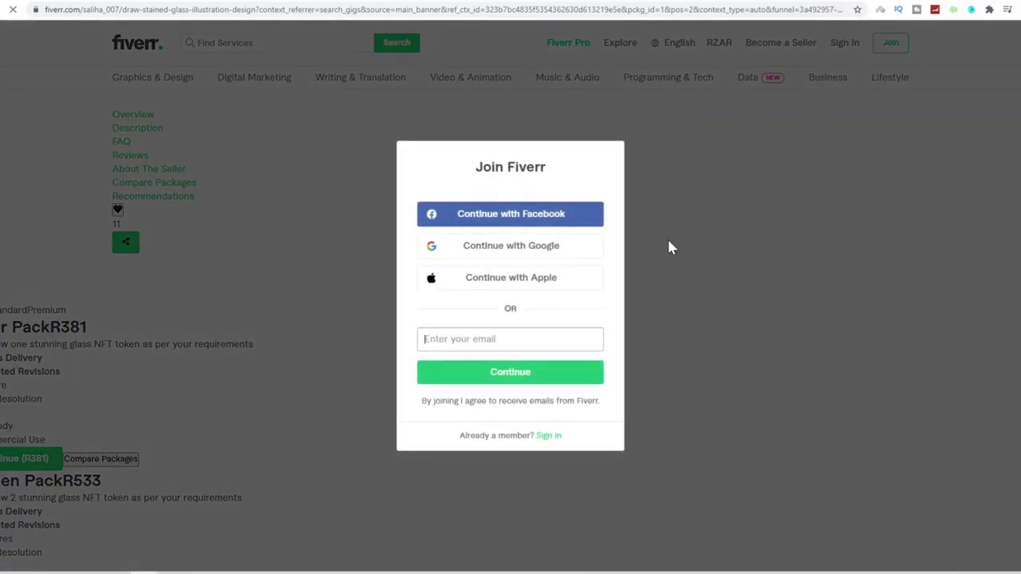
Dismiss the Join Fiverr prompt and open the stained glass NFT gig.
left_click(667, 239)
right_click(800, 180)
left_click(822, 210)
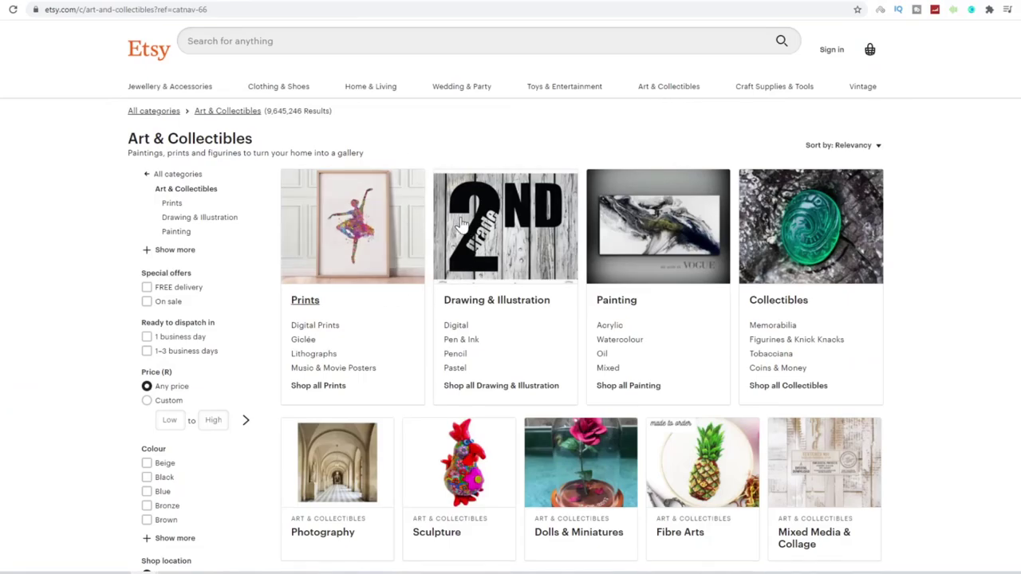
scroll(448, 231, "down", 5)
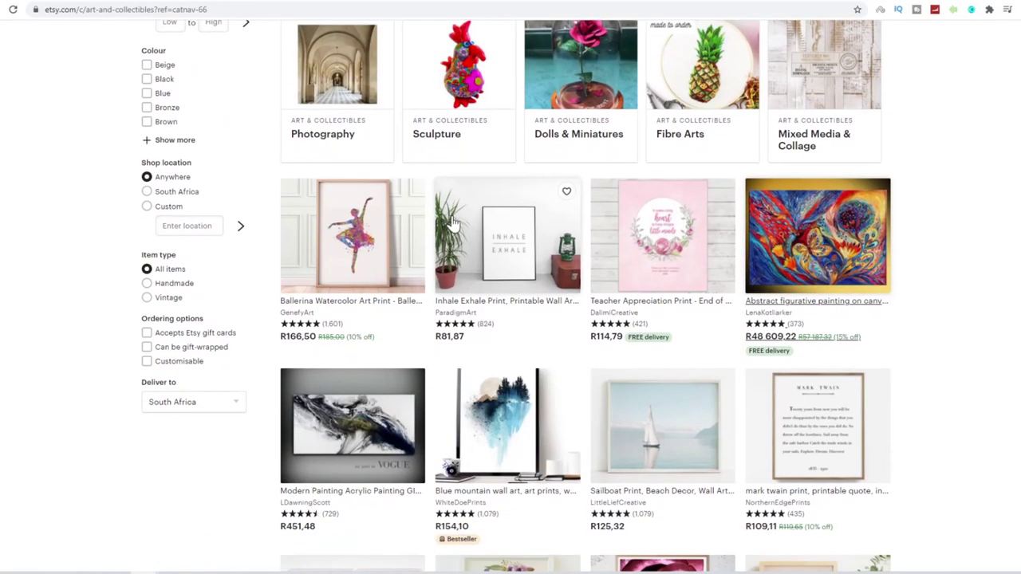
scroll(448, 231, "up", 4)
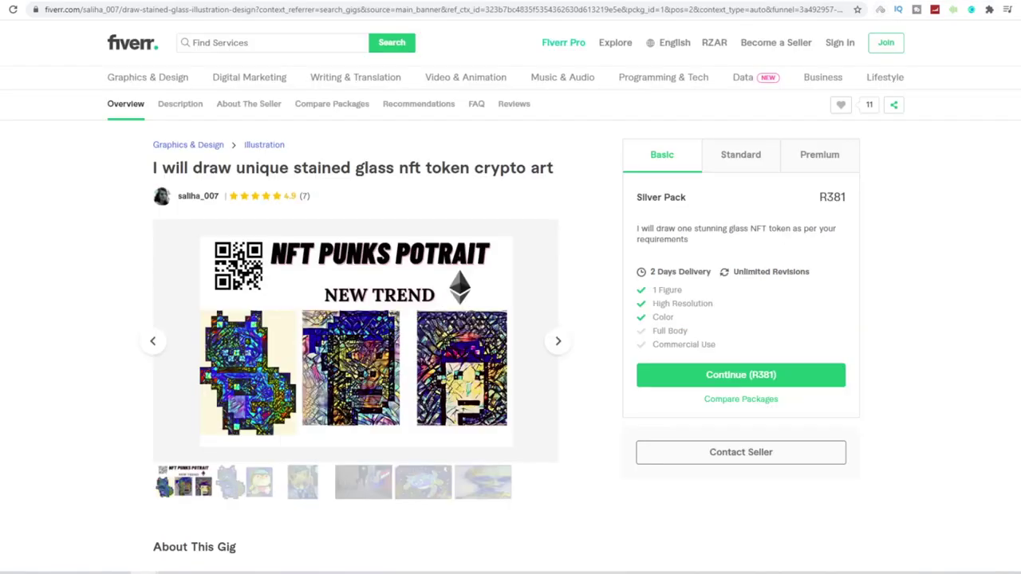
Review the gig's About This Gig description and its R381 price on Fiverr.
scroll(550, 232, "down", 5)
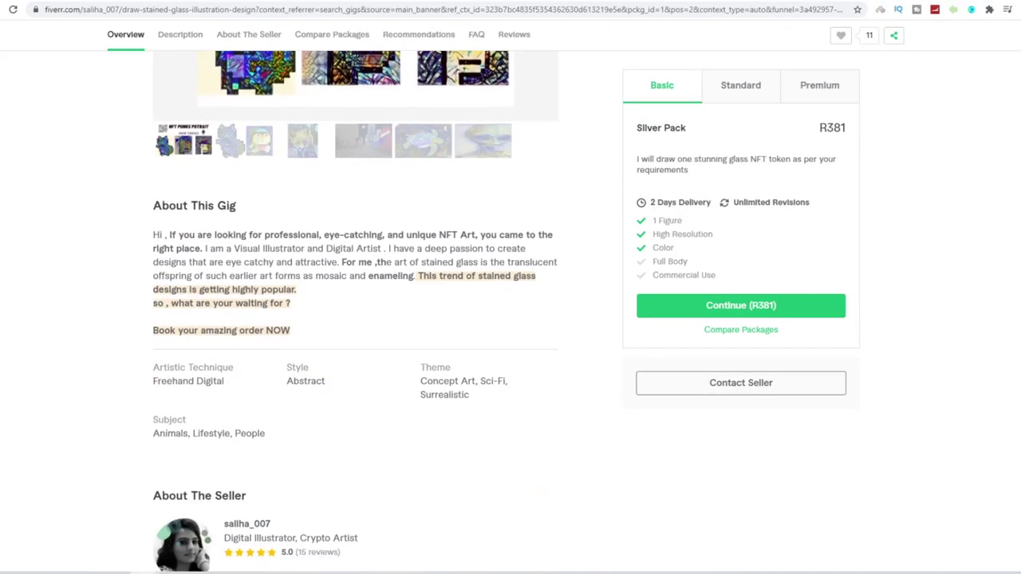
left_click_drag(290, 304, 153, 235)
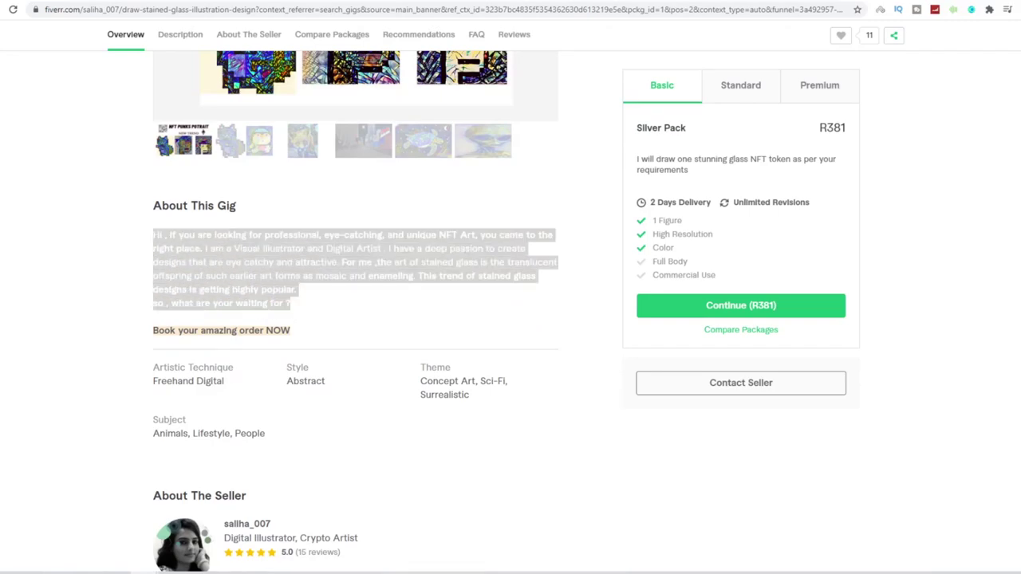
left_click(347, 300)
scroll(346, 299, "up", 5)
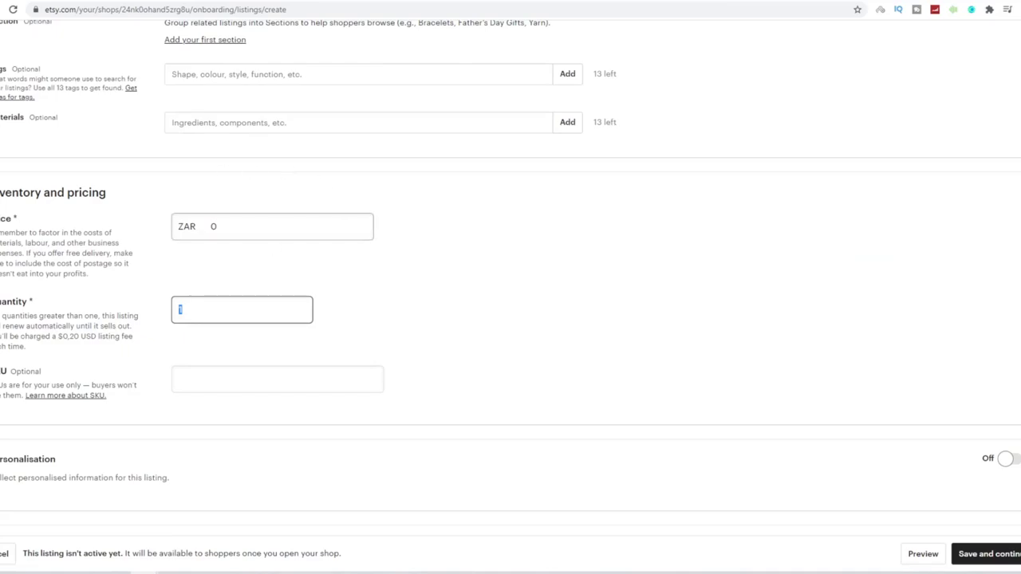
scroll(510, 319, "up", 2)
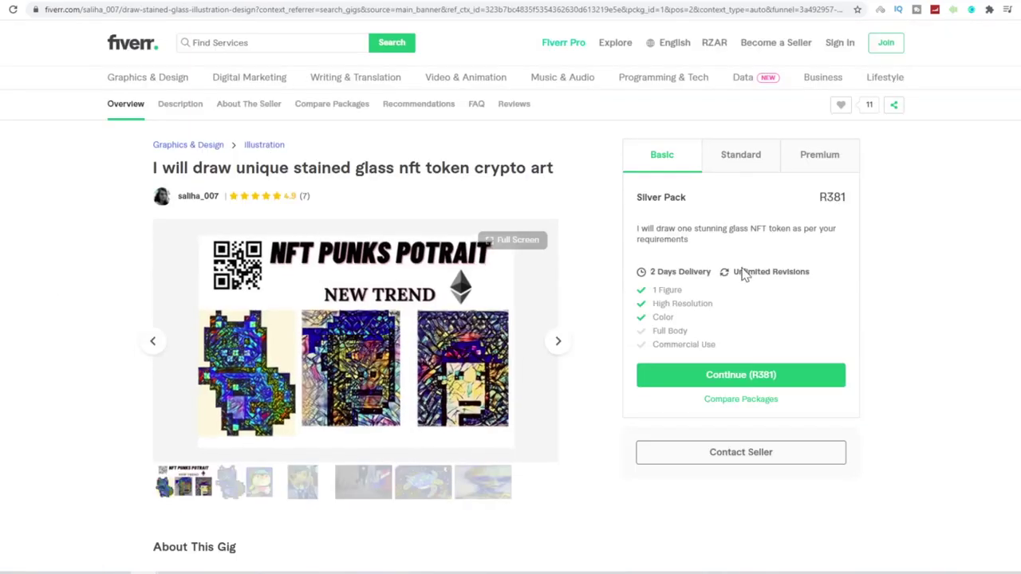
scroll(746, 274, "down", 1)
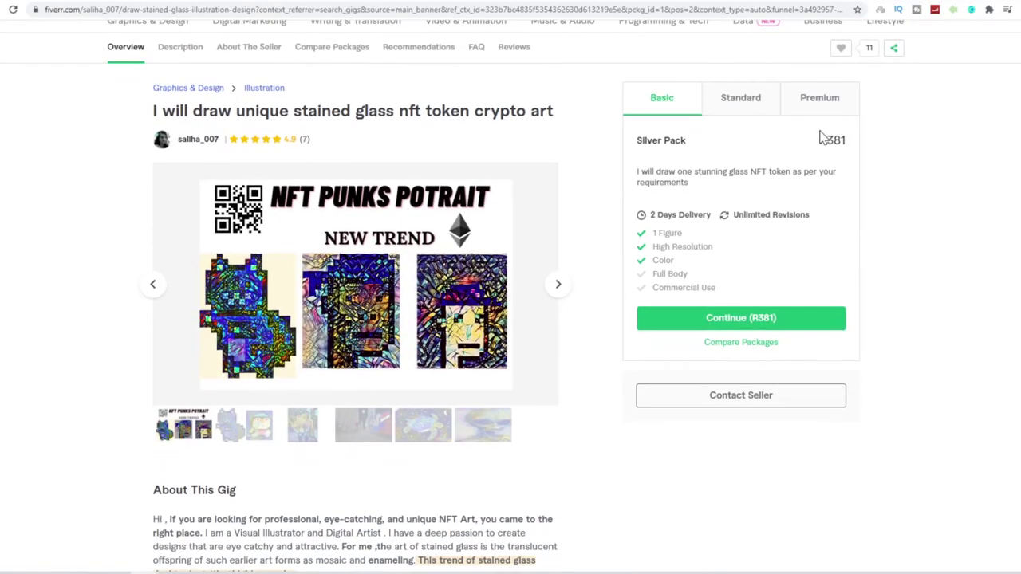
left_click_drag(822, 137, 855, 148)
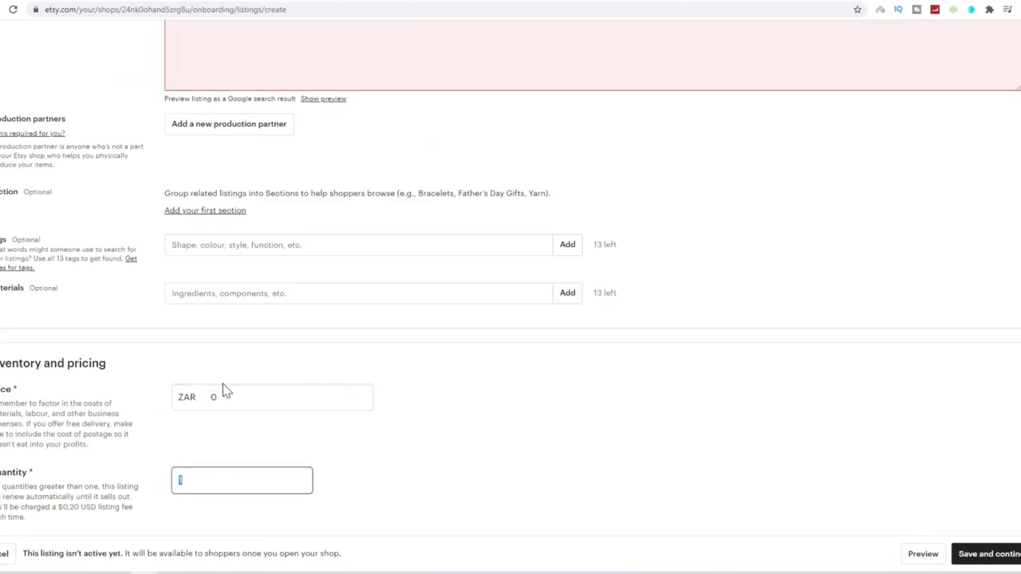
Enter 780.00 as the Etsy listing price.
left_click(222, 391)
type("7")
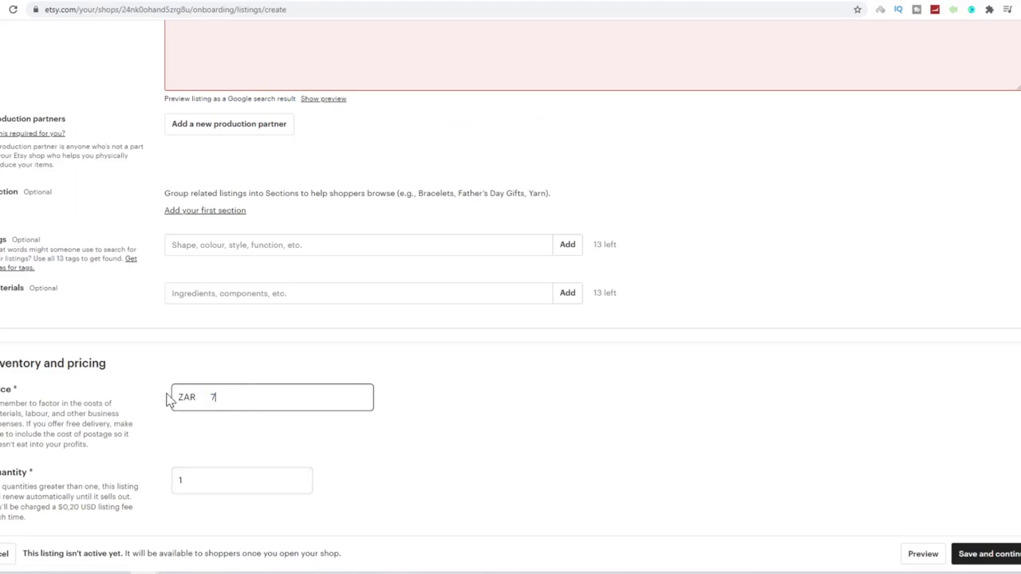
type("800")
key("BackSpace")
left_click(549, 457)
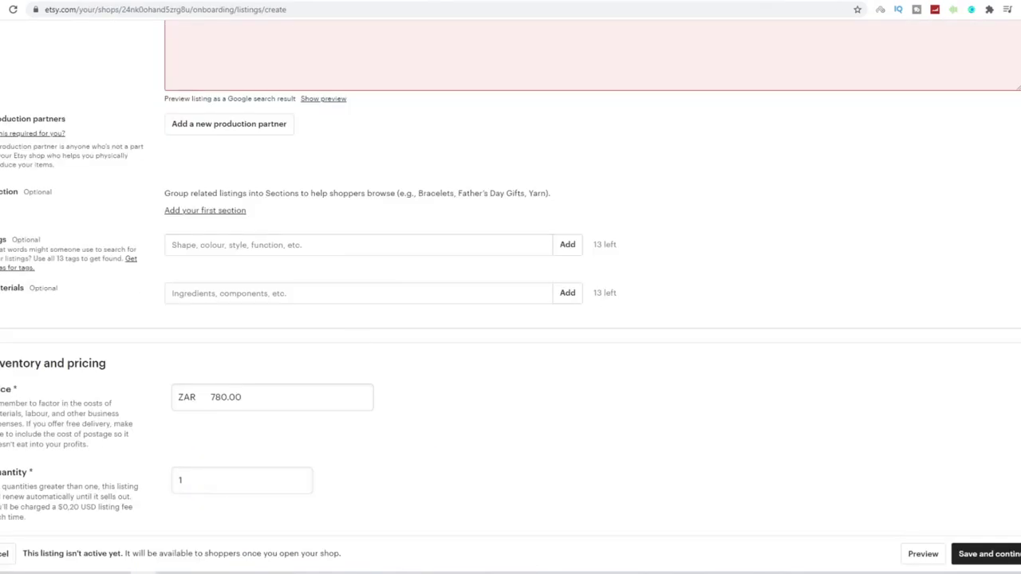
left_click_drag(264, 398, 136, 405)
left_click(438, 396)
scroll(437, 397, "up", 15)
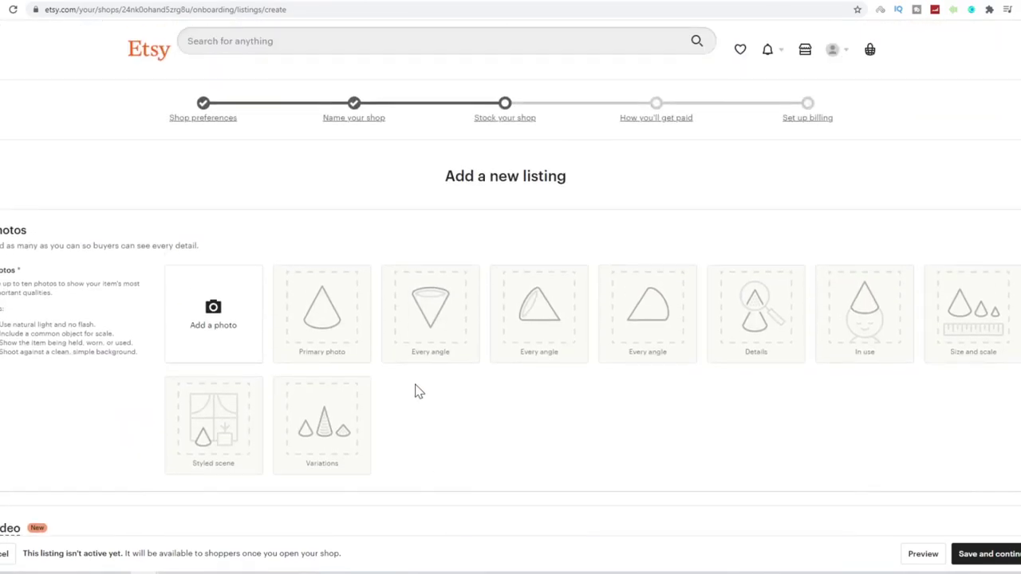
Paste the Fiverr gig's title into the Etsy listing title.
scroll(276, 141, "down", 5)
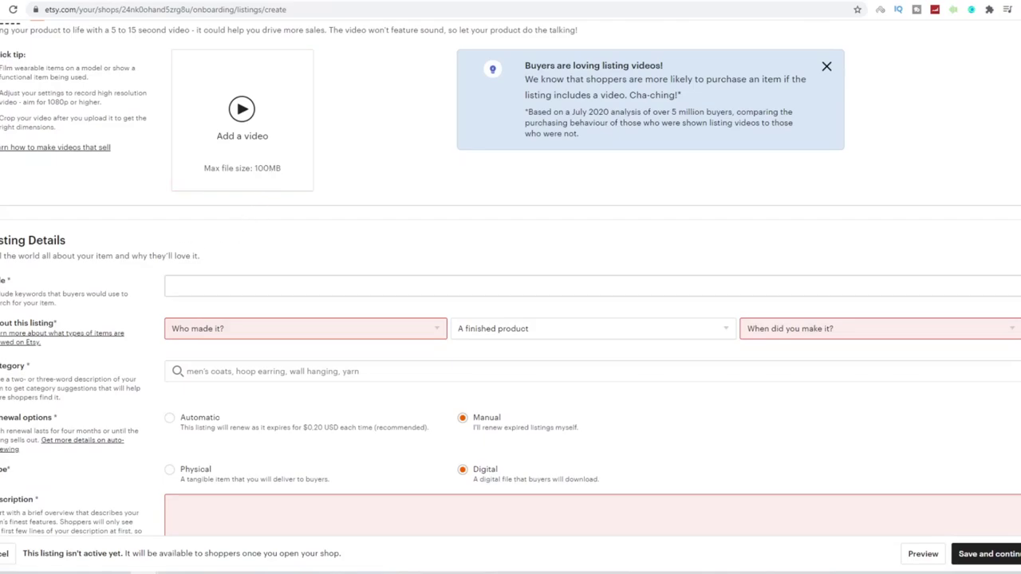
left_click(172, 285)
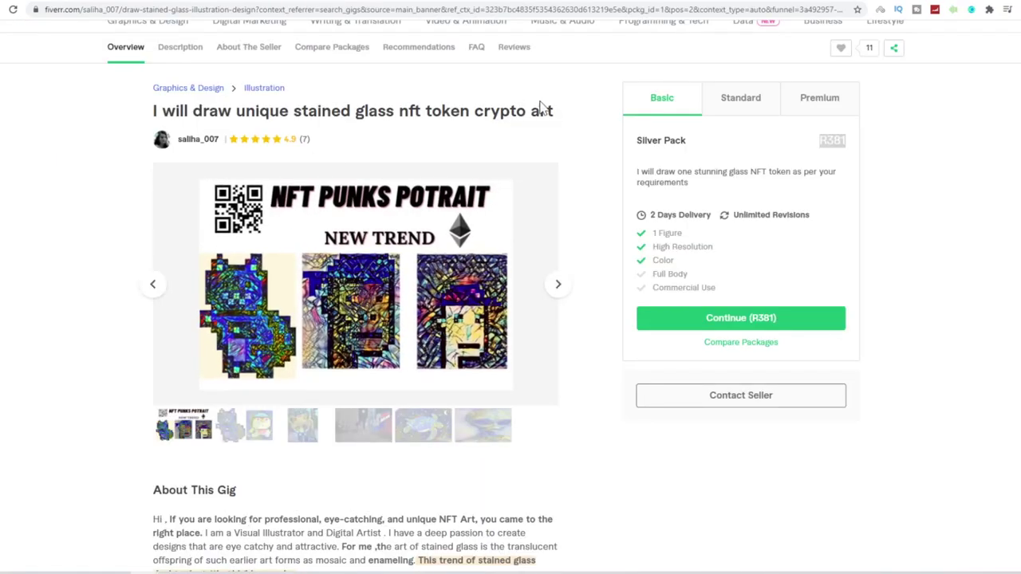
left_click_drag(554, 111, 146, 112)
key("ctrl+c")
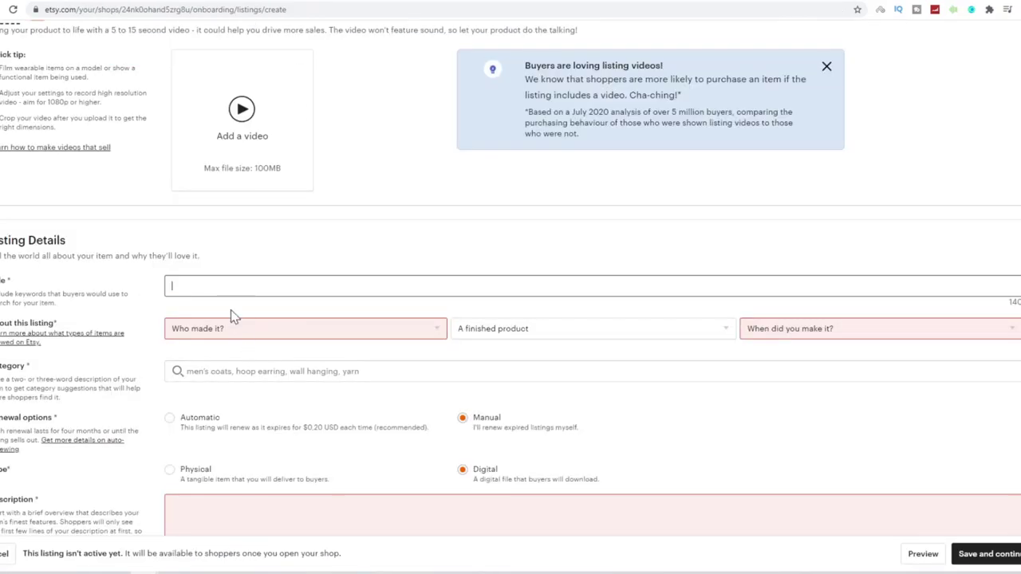
right_click(230, 286)
left_click(272, 375)
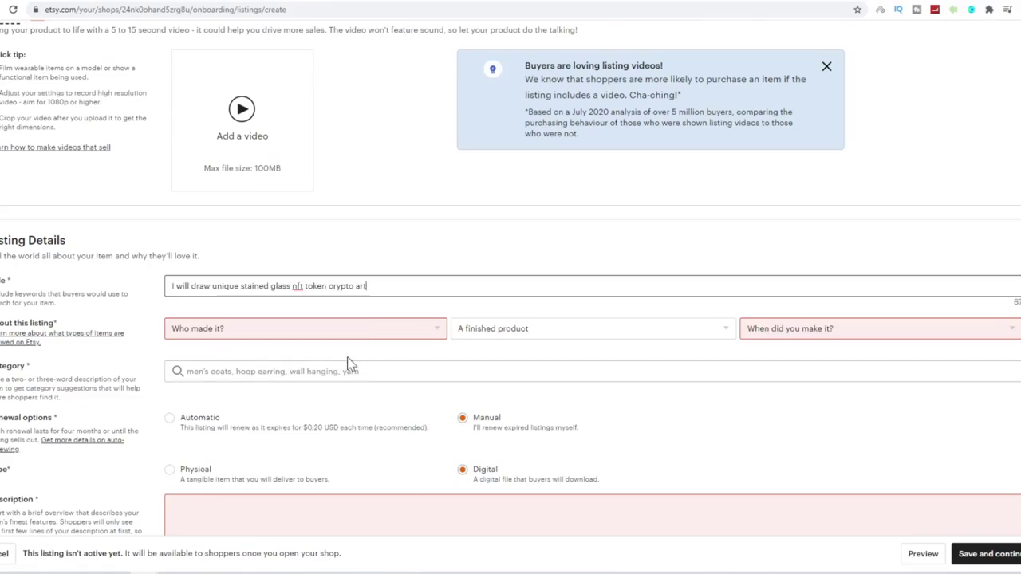
Set maker to Another company or person, Made to order, and search category 'Glass art'.
left_click(371, 333)
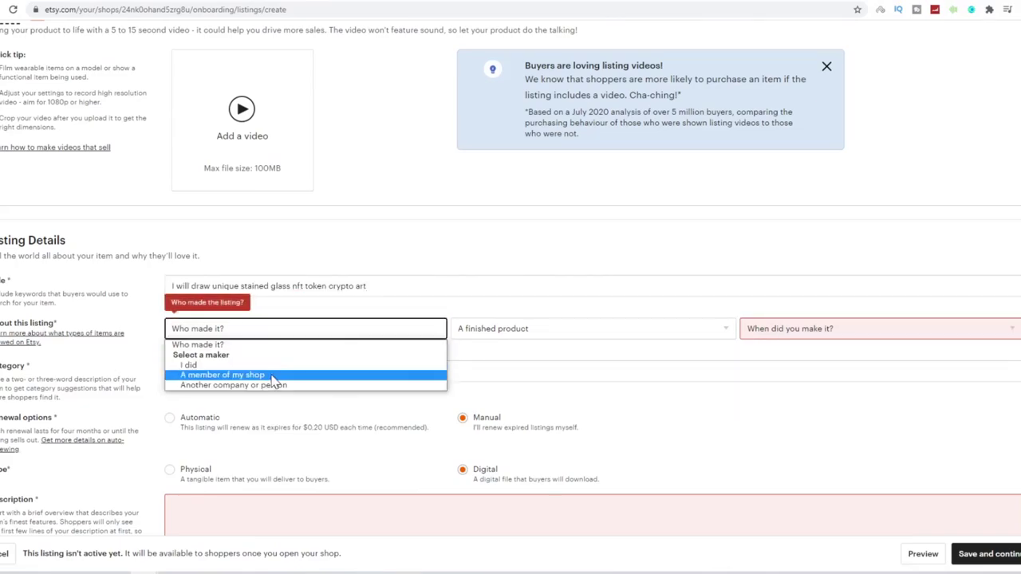
left_click(248, 386)
left_click(824, 330)
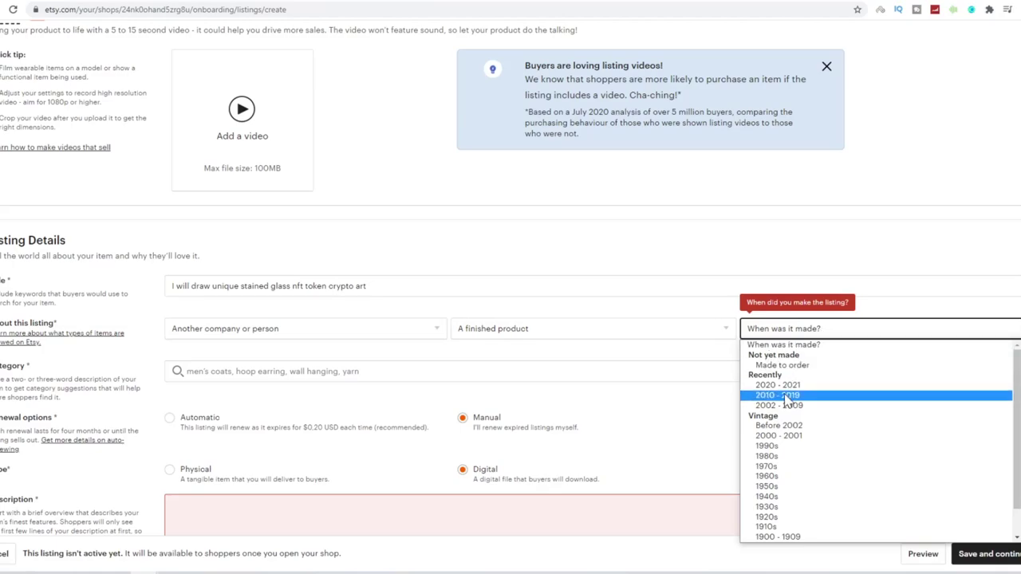
left_click(795, 366)
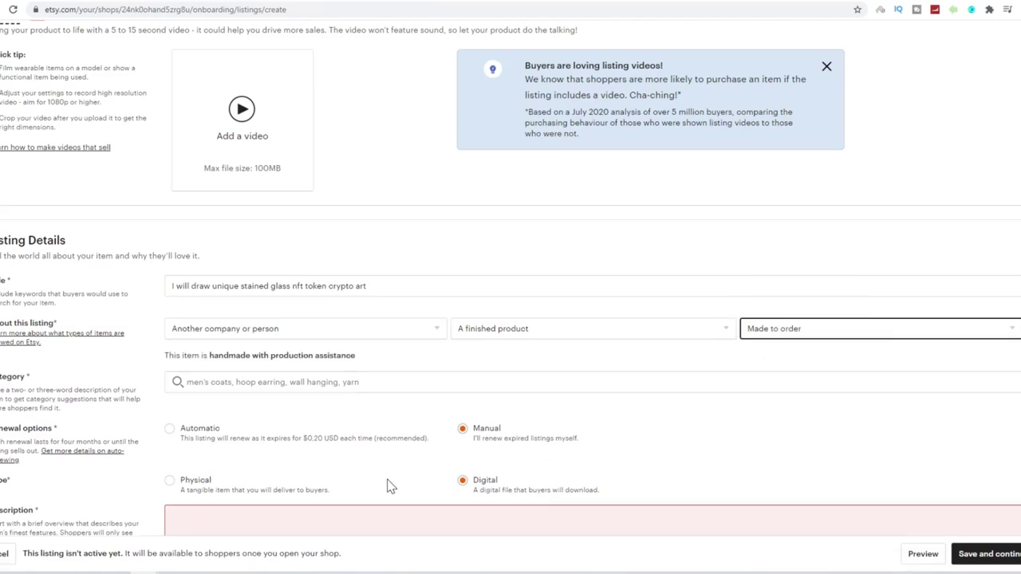
left_click(244, 383)
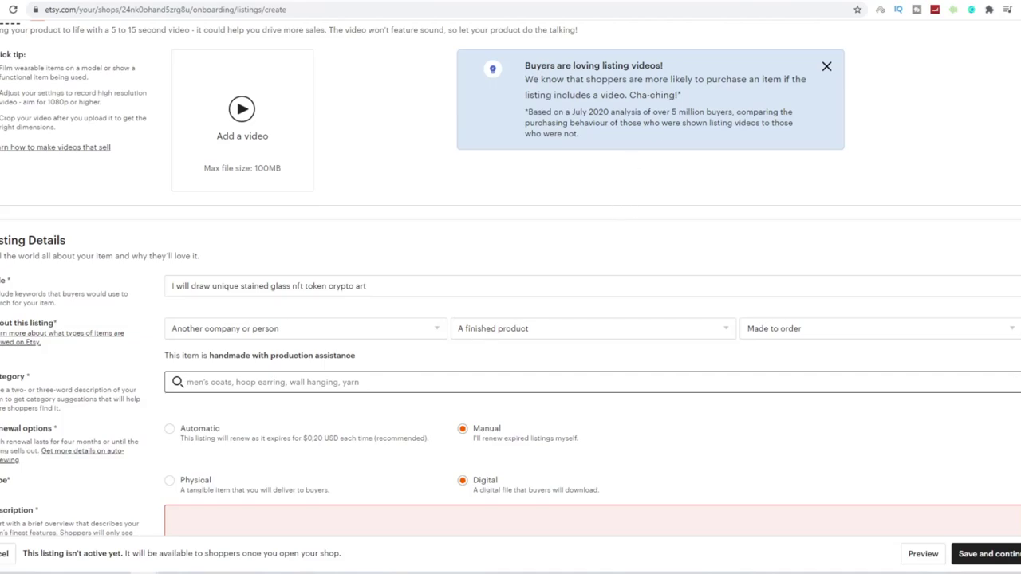
type("Glass art")
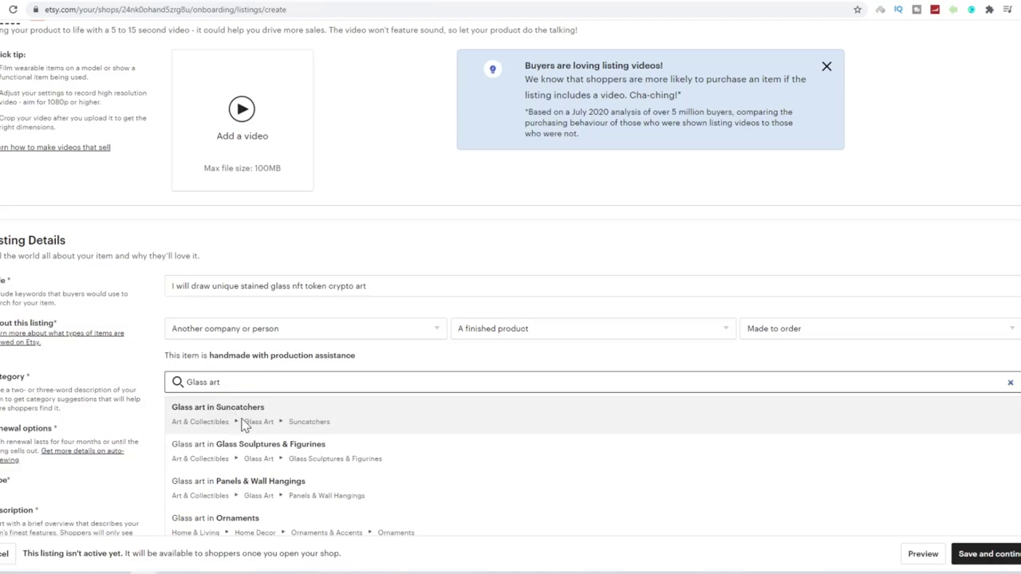
Choose Glass Sculptures & Figurines as the category and Purple as the primary colour.
left_click(258, 453)
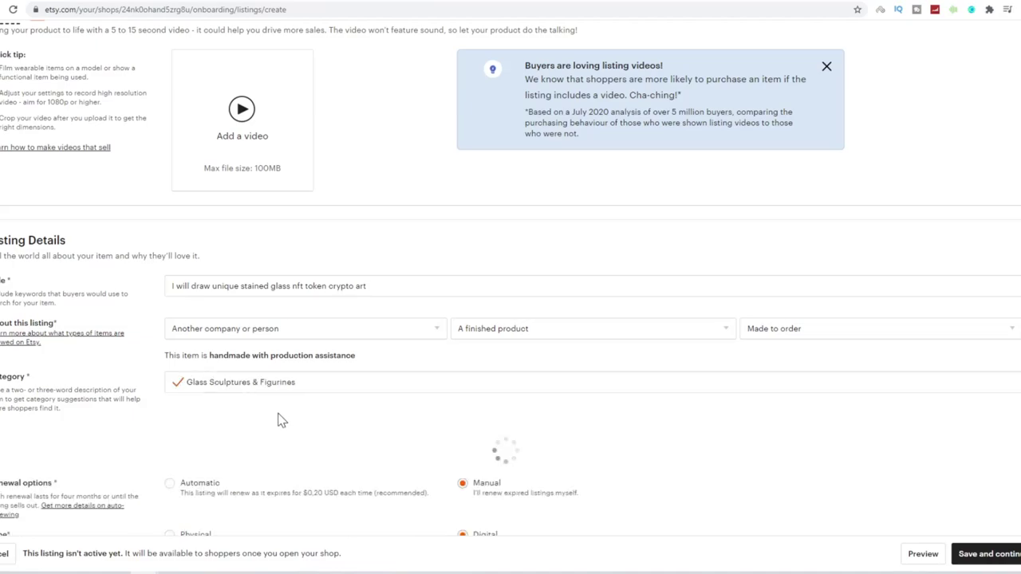
scroll(280, 420, "down", 3)
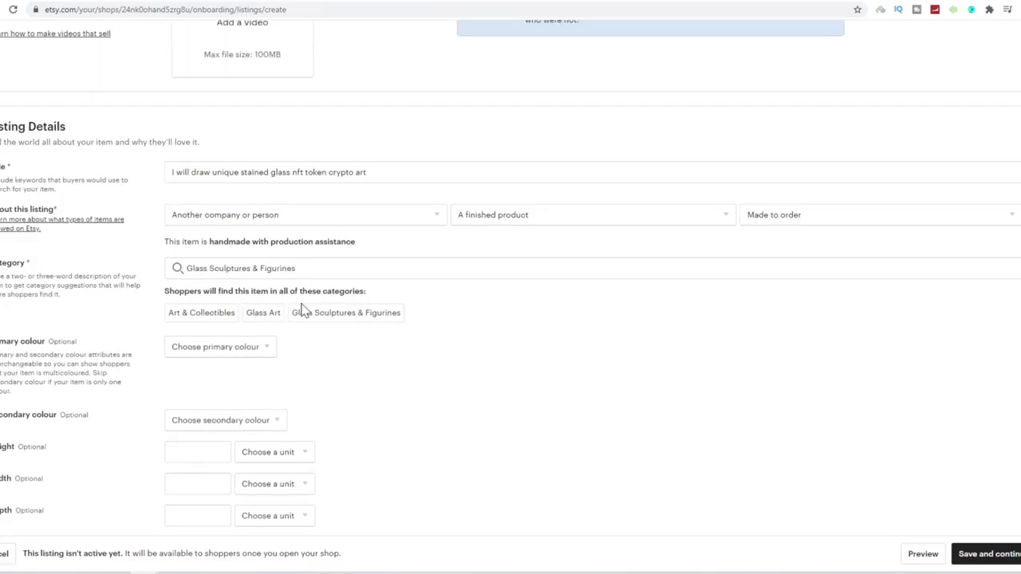
left_click(266, 355)
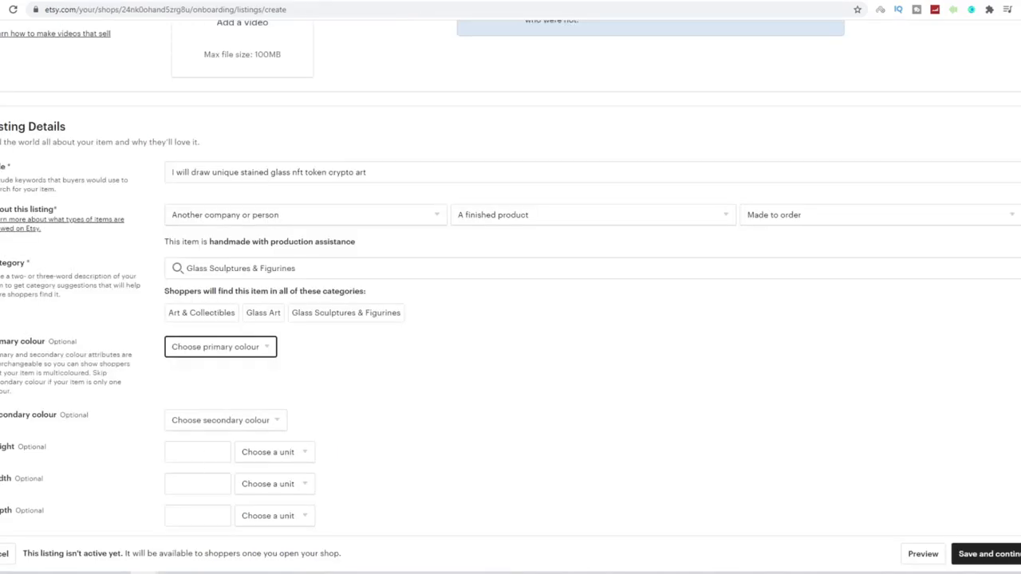
left_click(216, 347)
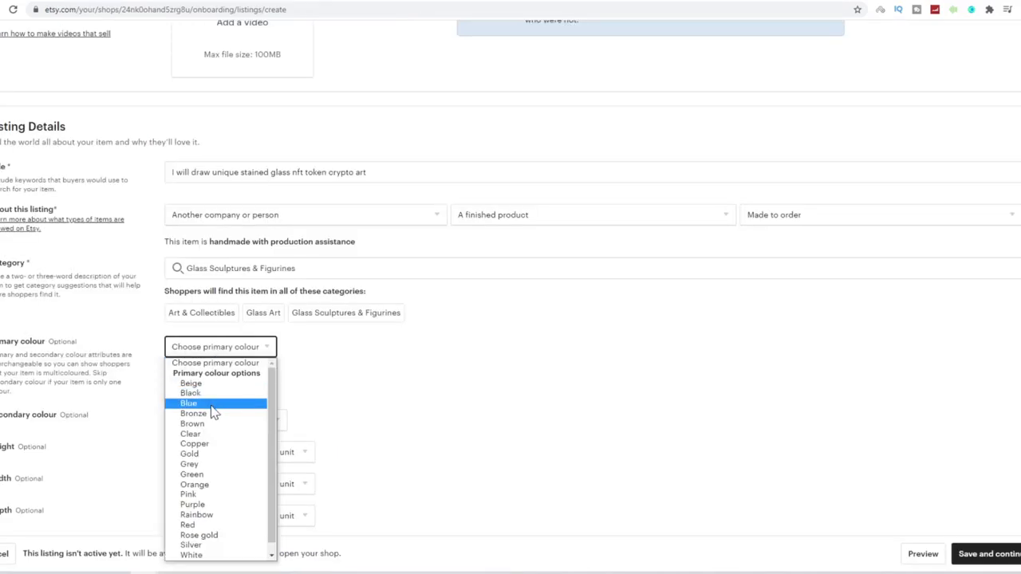
left_click(199, 495)
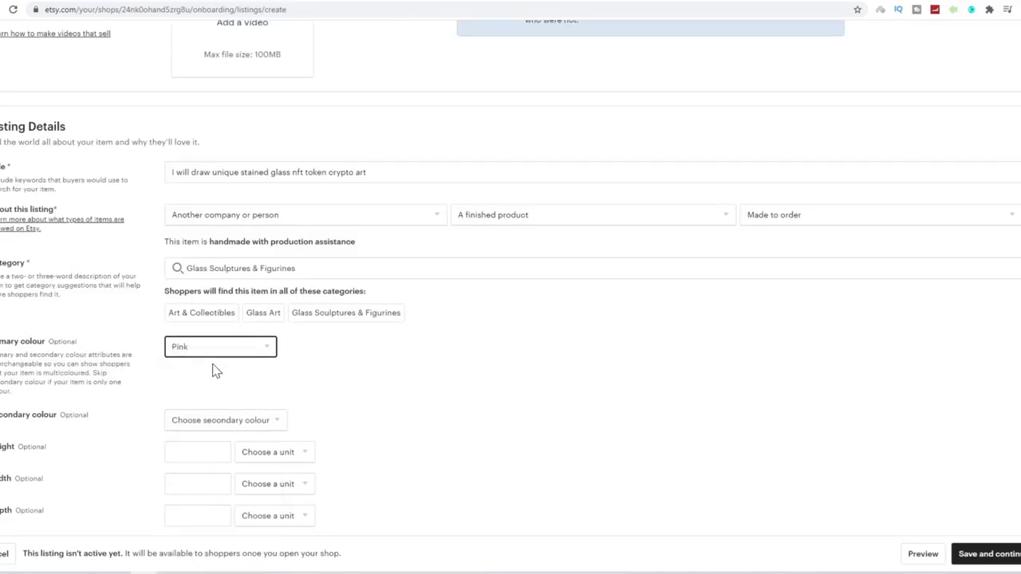
left_click(212, 349)
left_click(192, 504)
Set the listing's secondary colour to Black.
scroll(250, 413, "down", 4)
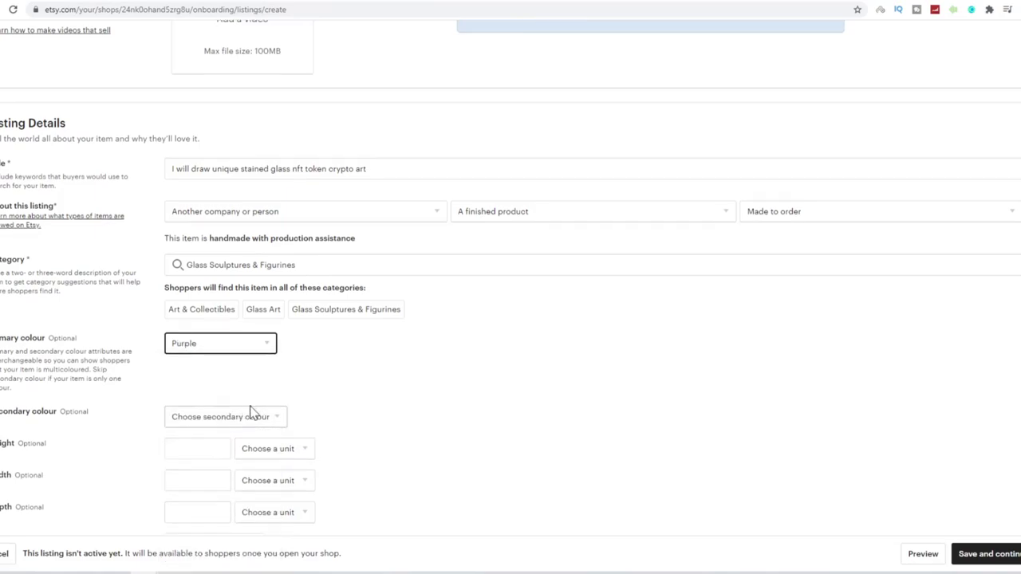
left_click(224, 142)
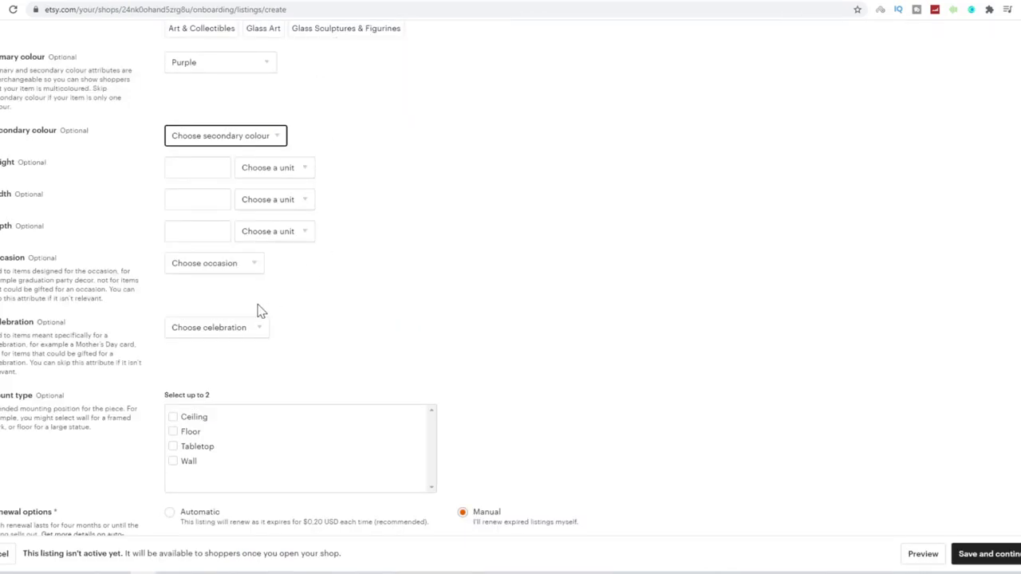
left_click(231, 264)
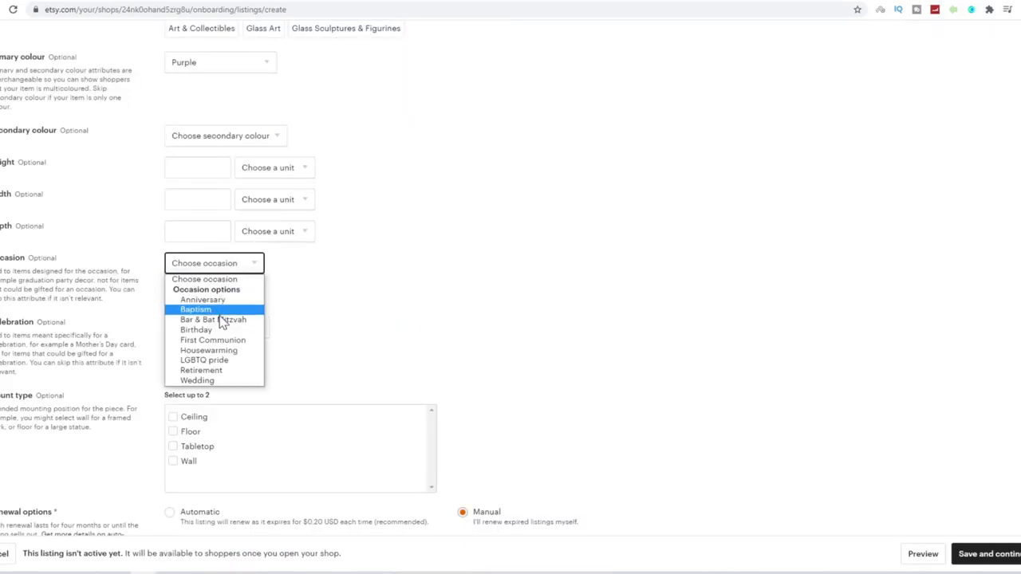
left_click(239, 141)
left_click(219, 183)
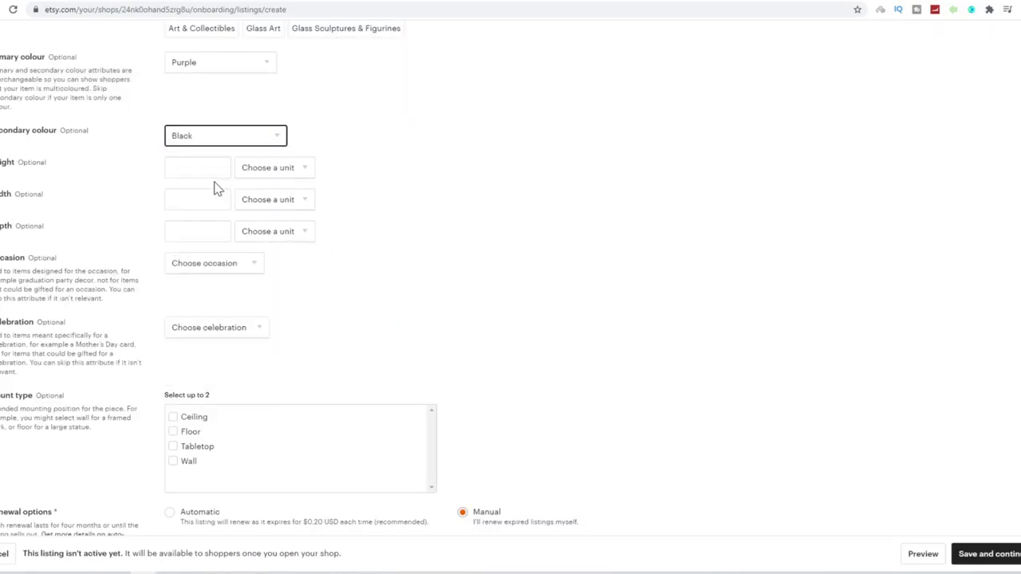
scroll(103, 130, "up", 3)
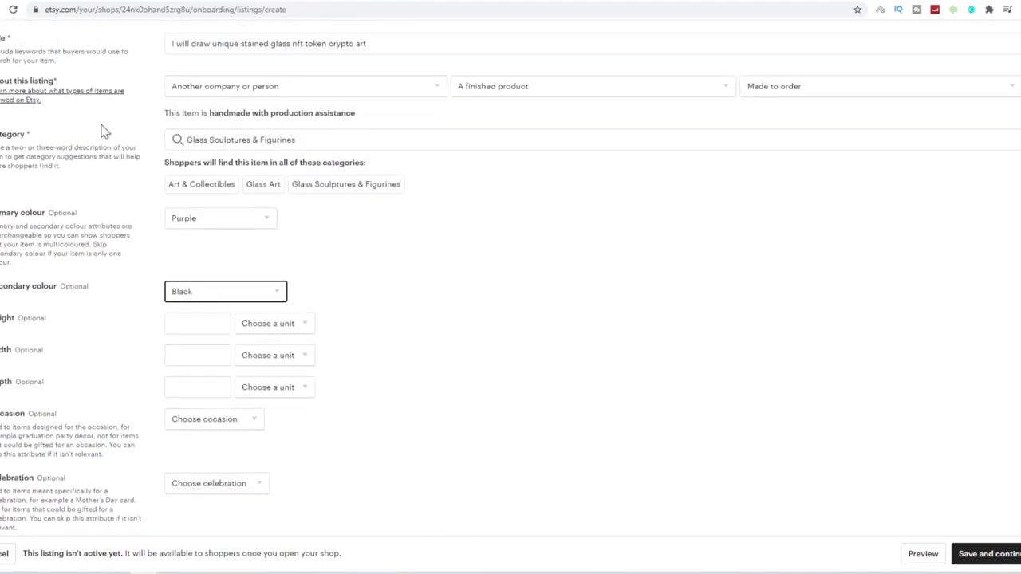
scroll(90, 260, "down", 4)
scroll(196, 212, "up", 3)
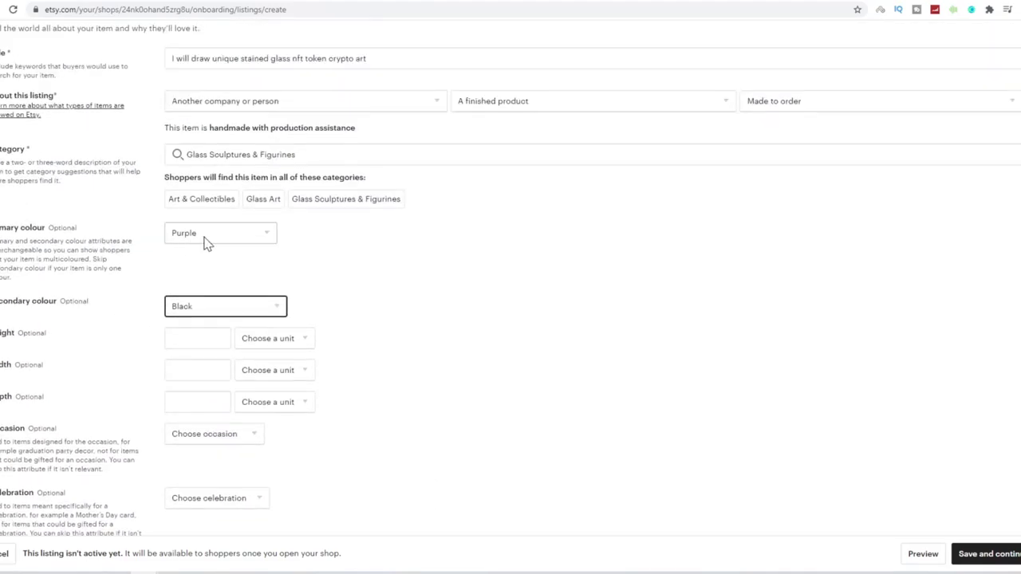
scroll(205, 242, "down", 5)
scroll(205, 261, "down", 1)
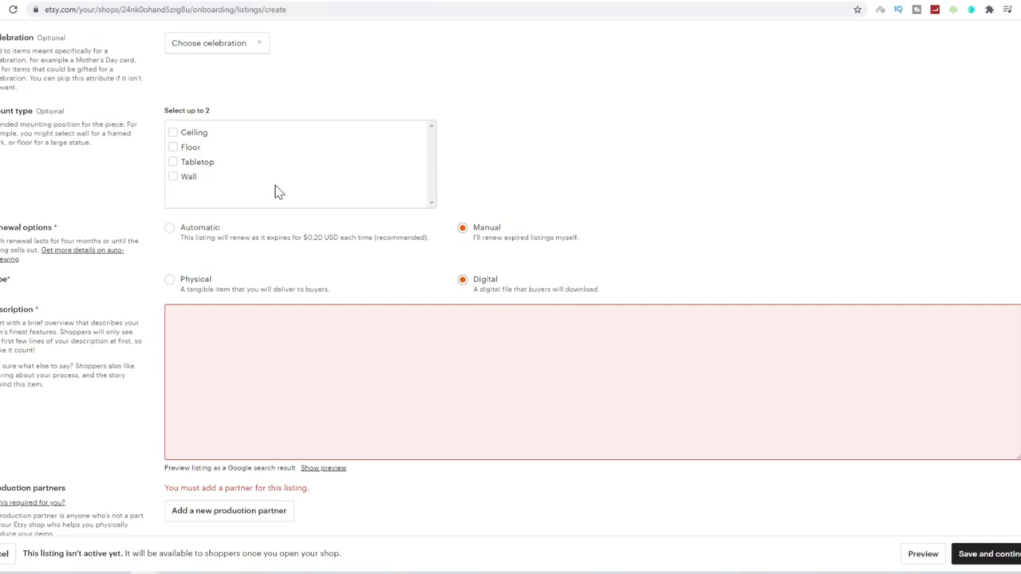
scroll(511, 319, "down", 5)
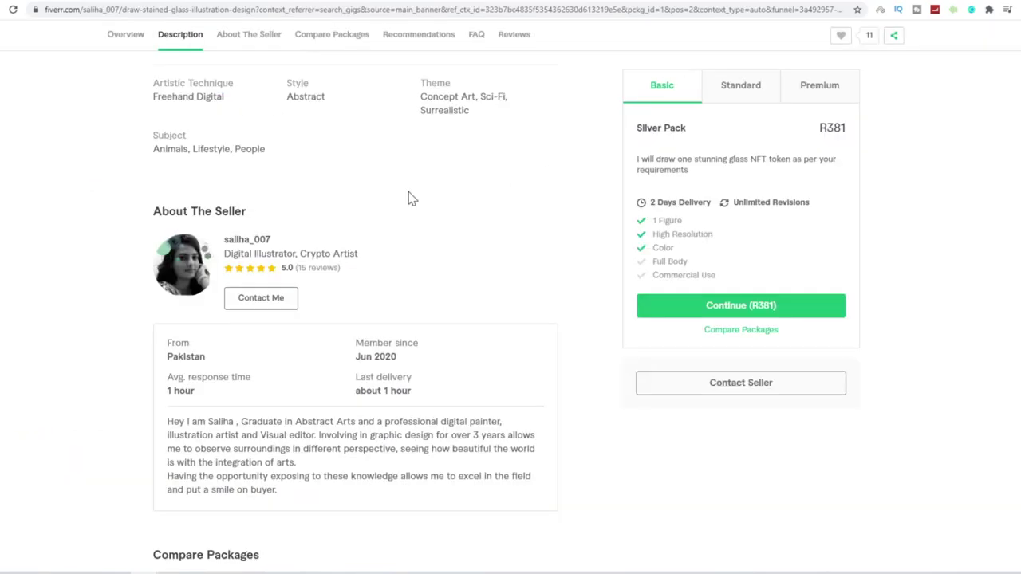
Copy the Fiverr gig's entire About This Gig text.
scroll(411, 199, "up", 5)
left_click_drag(139, 292, 333, 394)
right_click(286, 319)
left_click(323, 333)
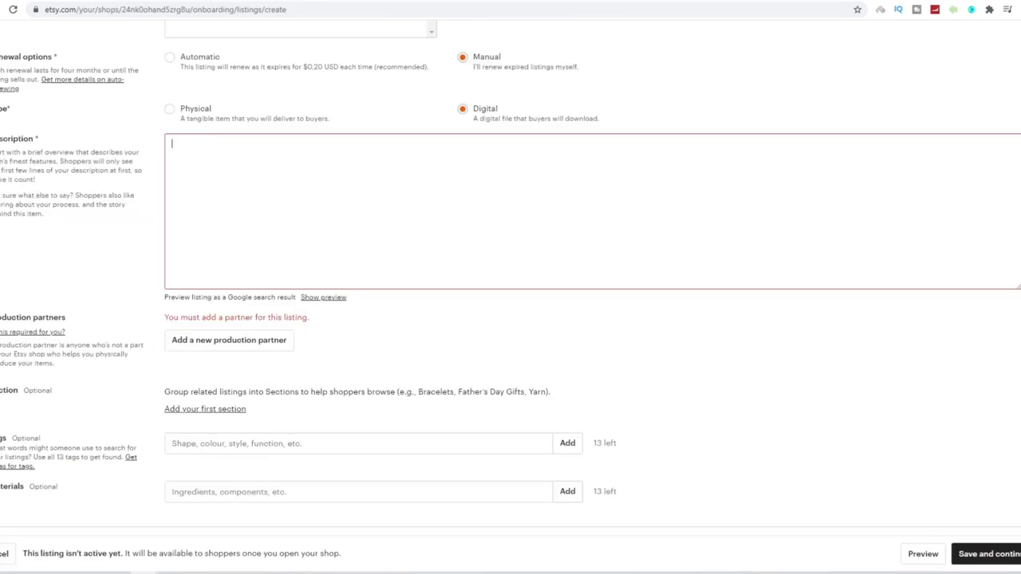
Paste the copied text into the Etsy Description box, ending 'Book your amazing order NOW'.
right_click(237, 160)
left_click(267, 247)
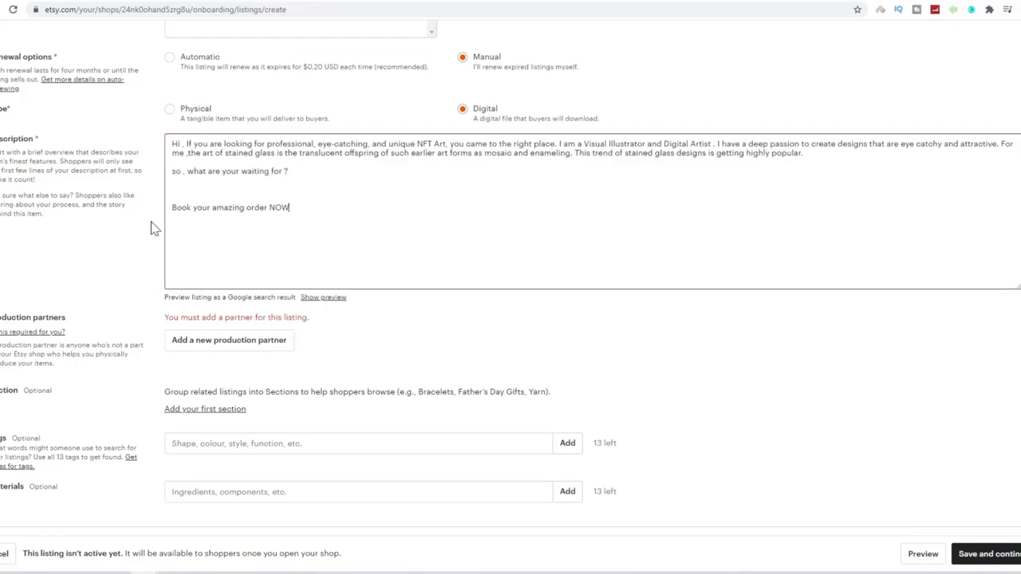
scroll(160, 227, "down", 2)
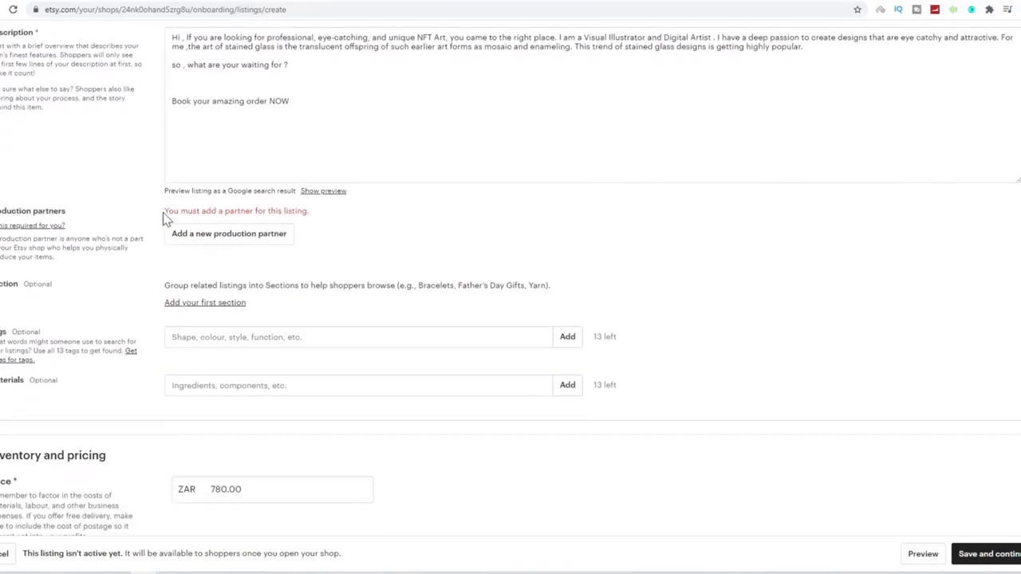
scroll(363, 187, "up", 3)
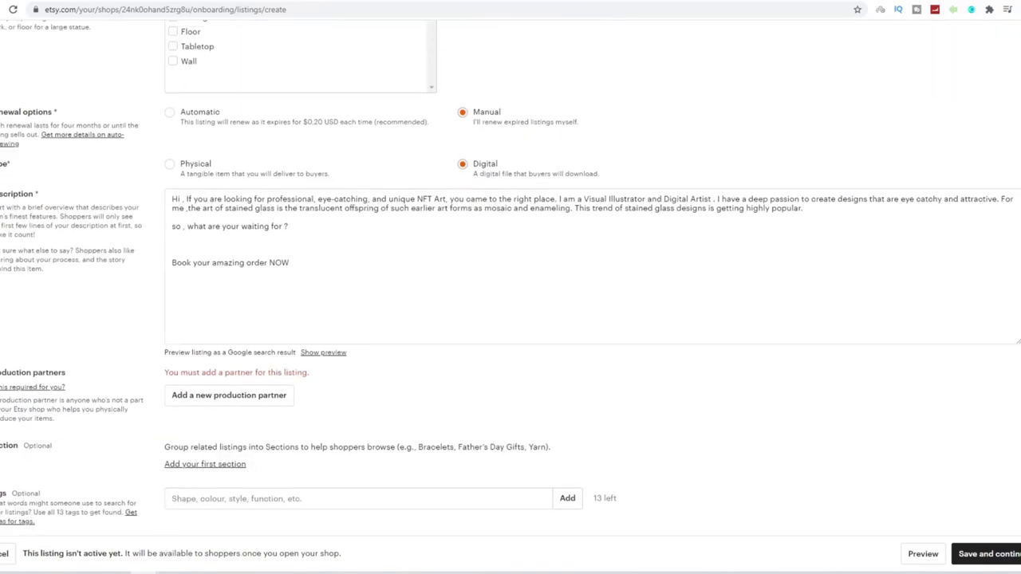
scroll(349, 201, "down", 8)
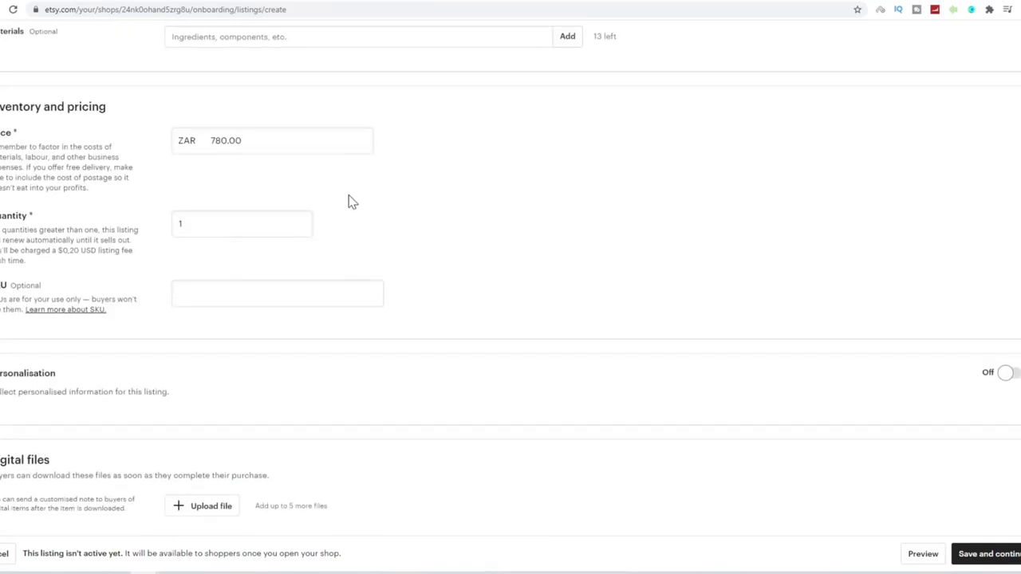
scroll(399, 279, "down", 1)
scroll(223, 351, "up", 4)
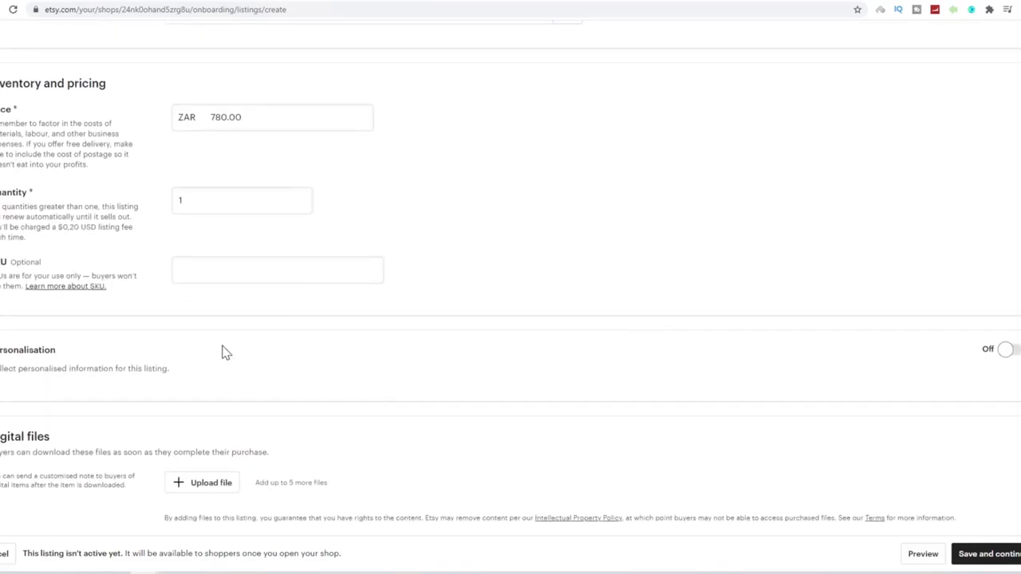
scroll(317, 335, "down", 4)
scroll(285, 289, "up", 20)
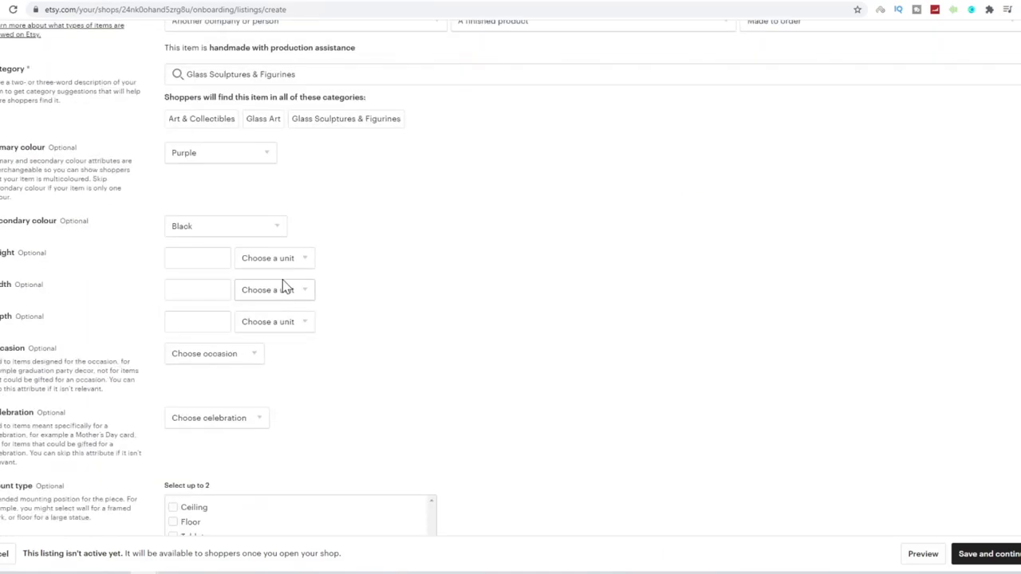
scroll(348, 243, "up", 3)
Return to the Fiverr stained glass NFT gig page and scroll to its top.
scroll(314, 263, "up", 3)
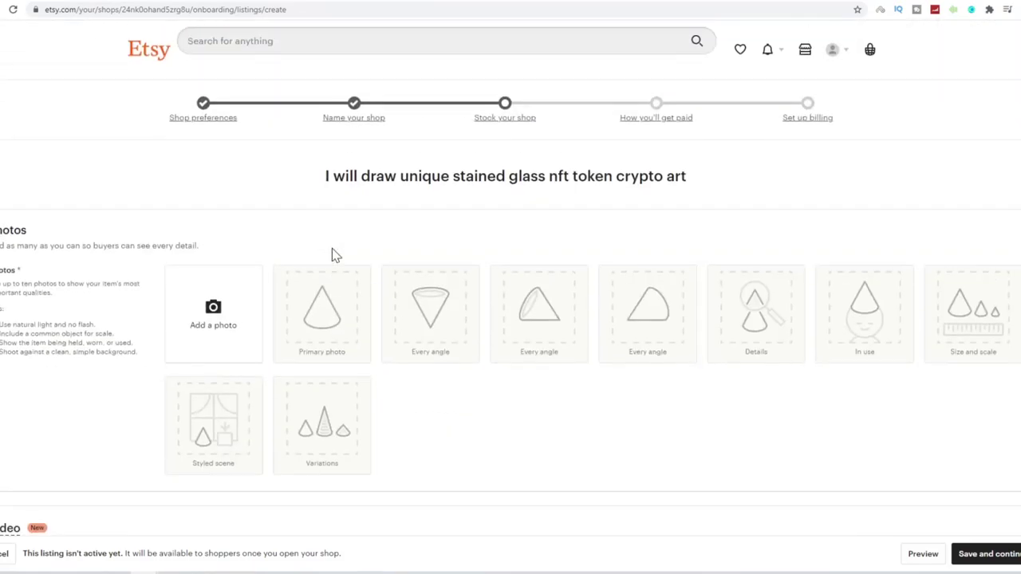
key("ctrl+Tab")
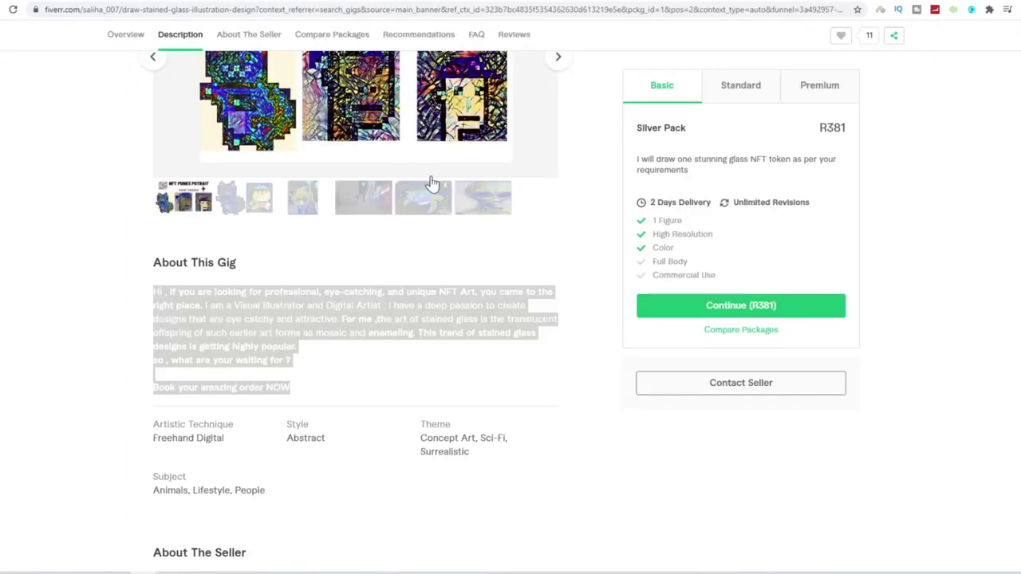
scroll(428, 240, "up", 4)
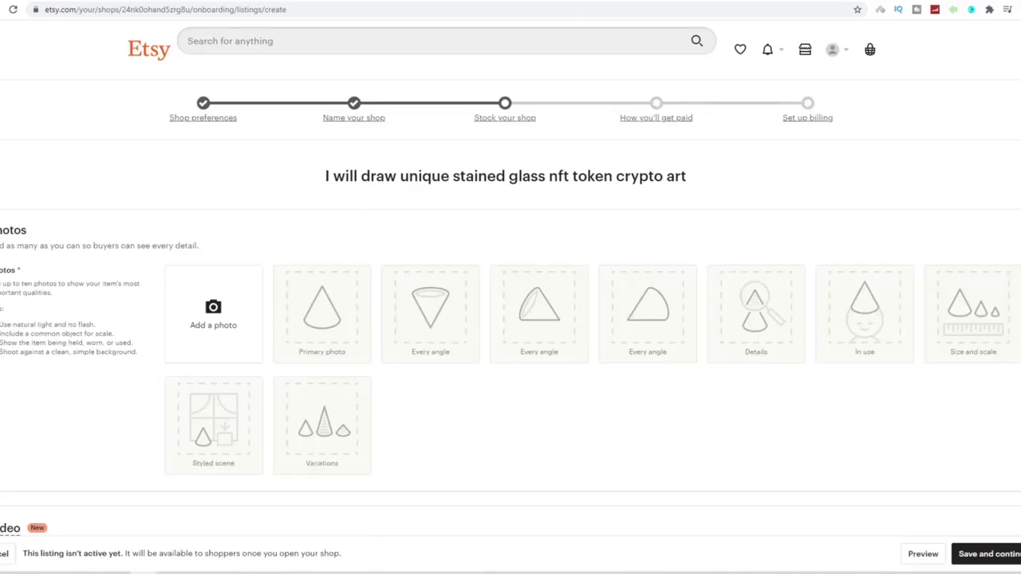
scroll(368, 176, "down", 4)
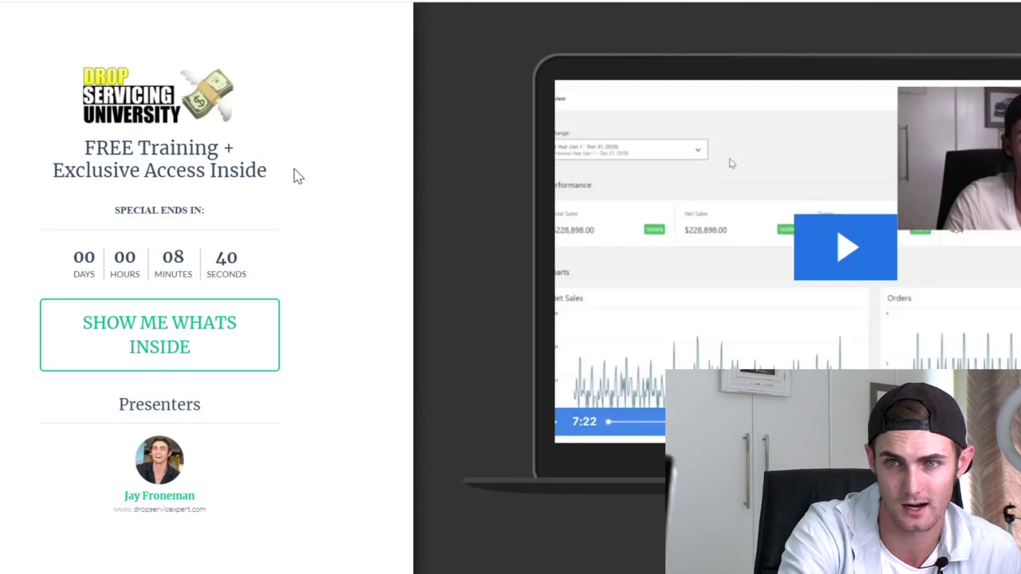
Highlight the 'FREE Training +' heading on the Drop Servicing University promo page.
left_click_drag(288, 151, 73, 150)
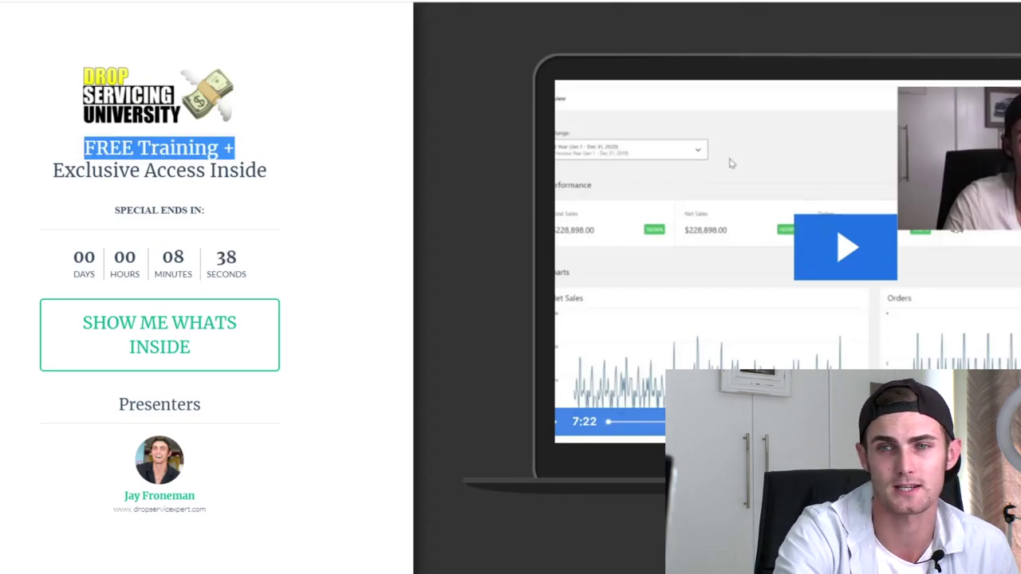